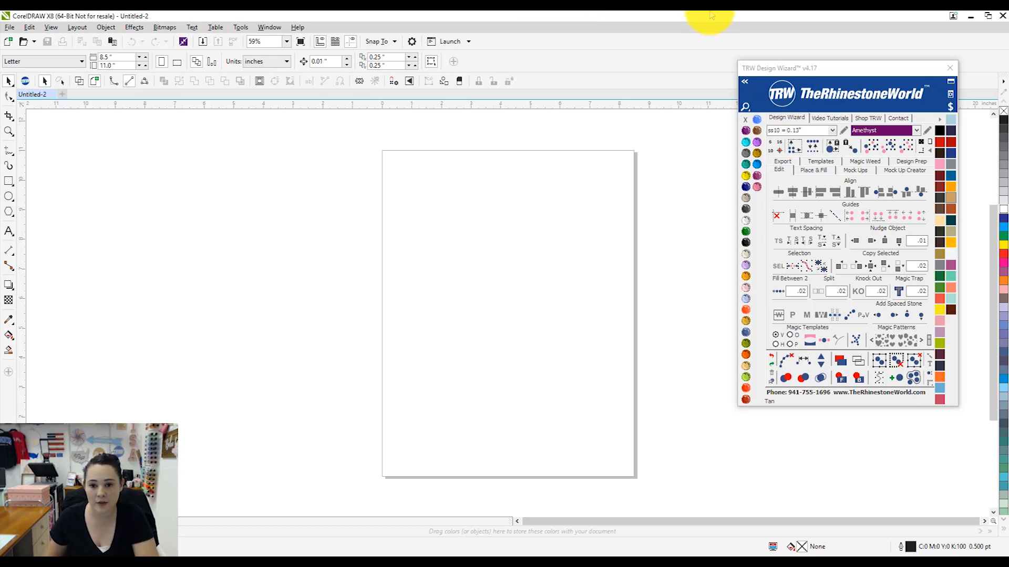
Create six separate text objects in the page's upper area reading "mla", "hlv", "dlt", "mb", "hld" and "npt".
left_click_drag(827, 69, 847, 53)
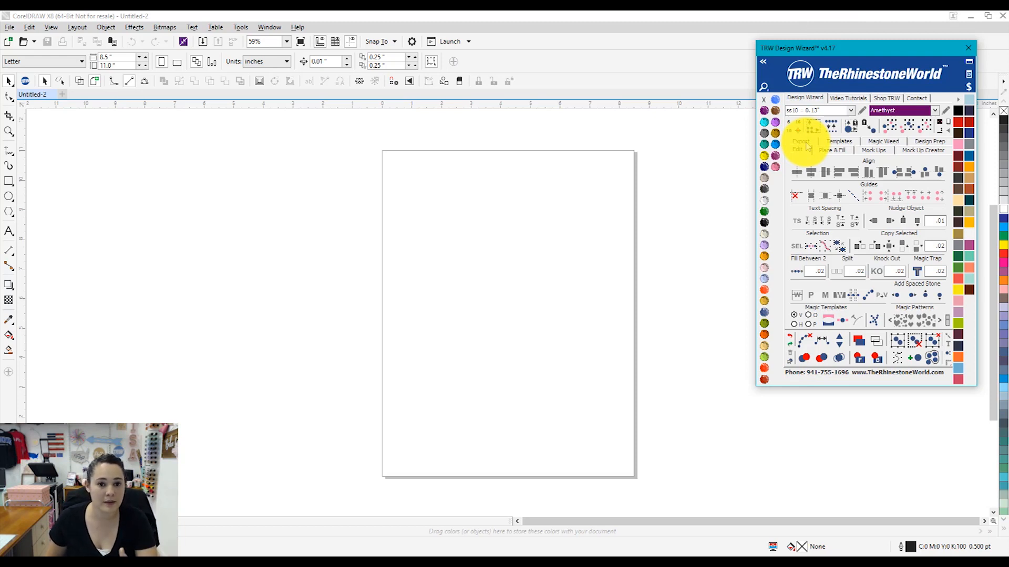
left_click(10, 232)
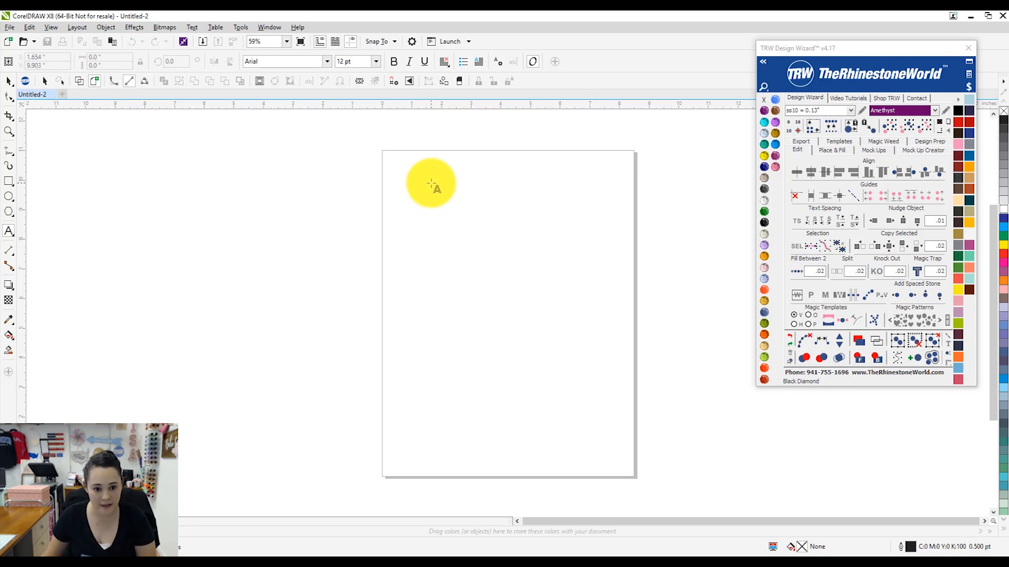
left_click(431, 184)
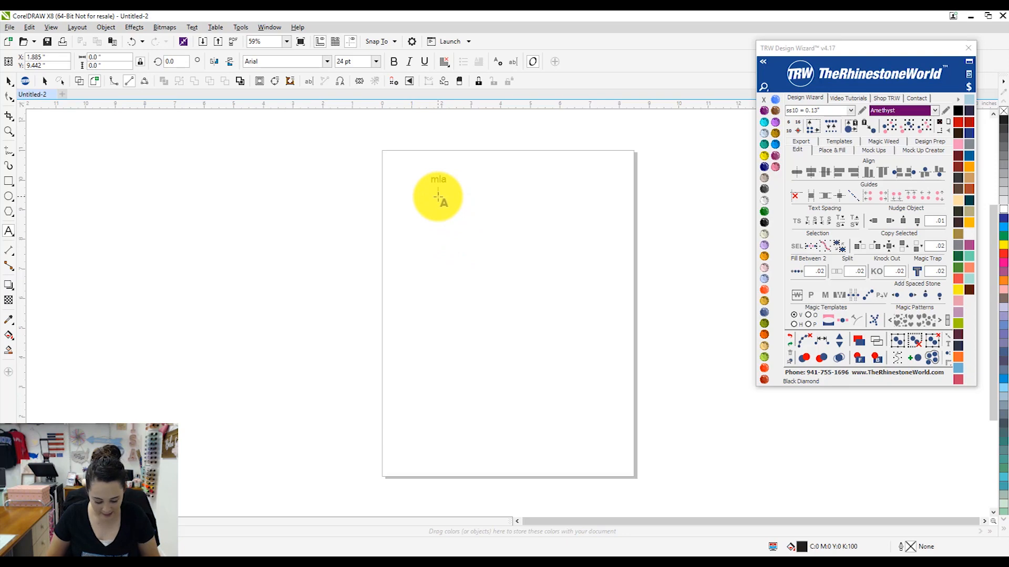
key("Escape")
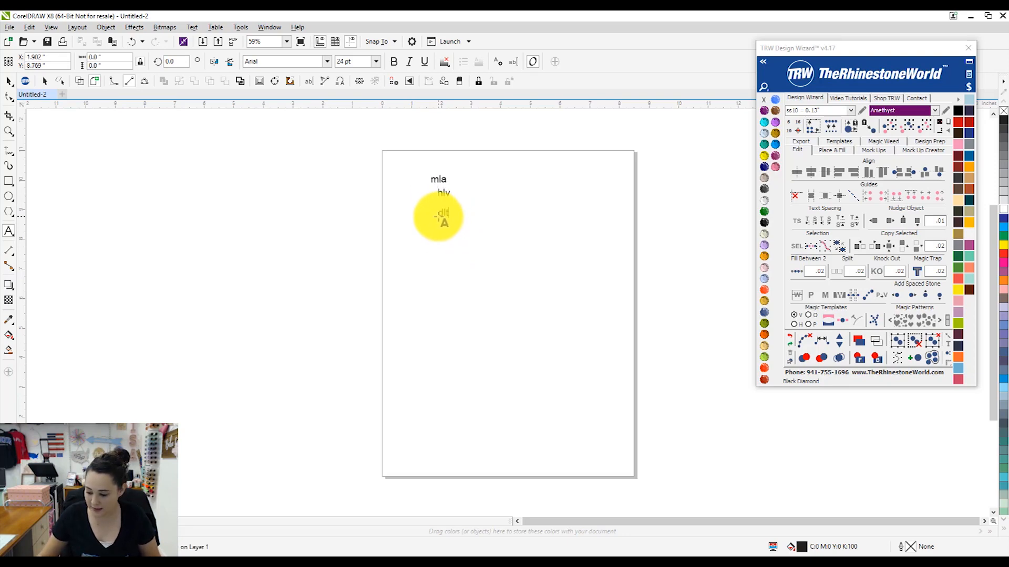
left_click(473, 195)
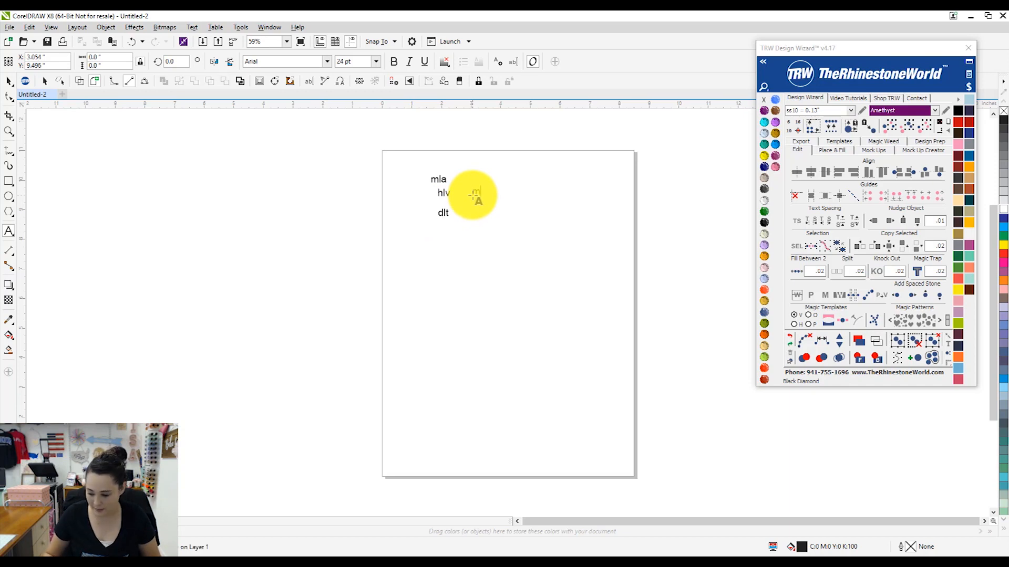
type("mb")
key("Escape")
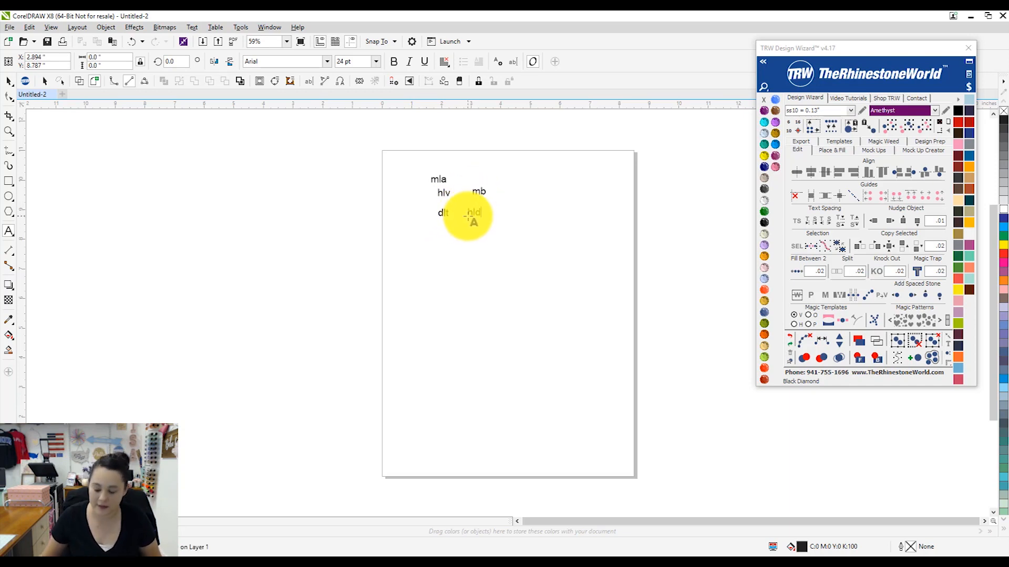
key("Escape")
left_click(470, 235)
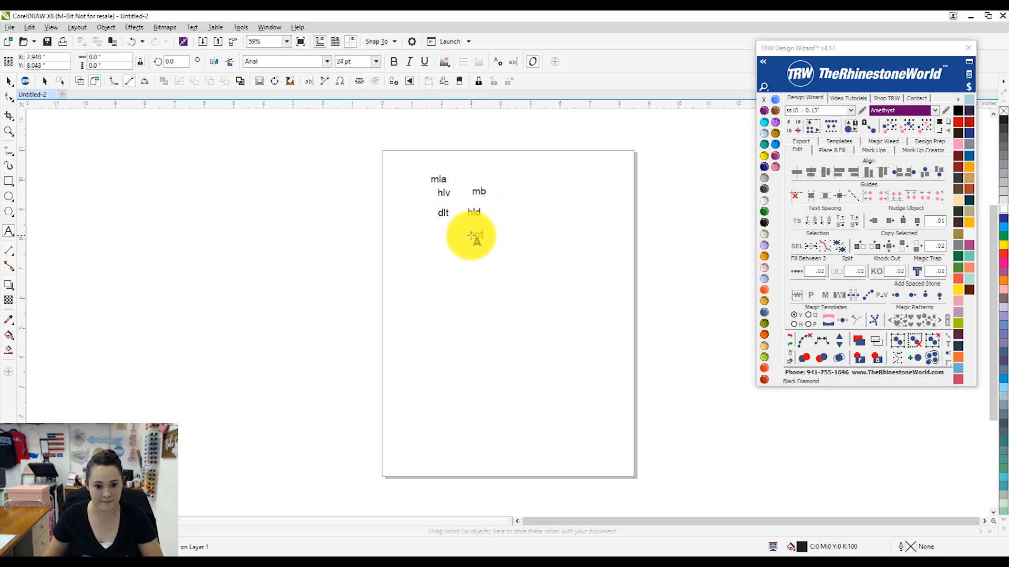
left_click(11, 83)
left_click(404, 147)
left_click(7, 78)
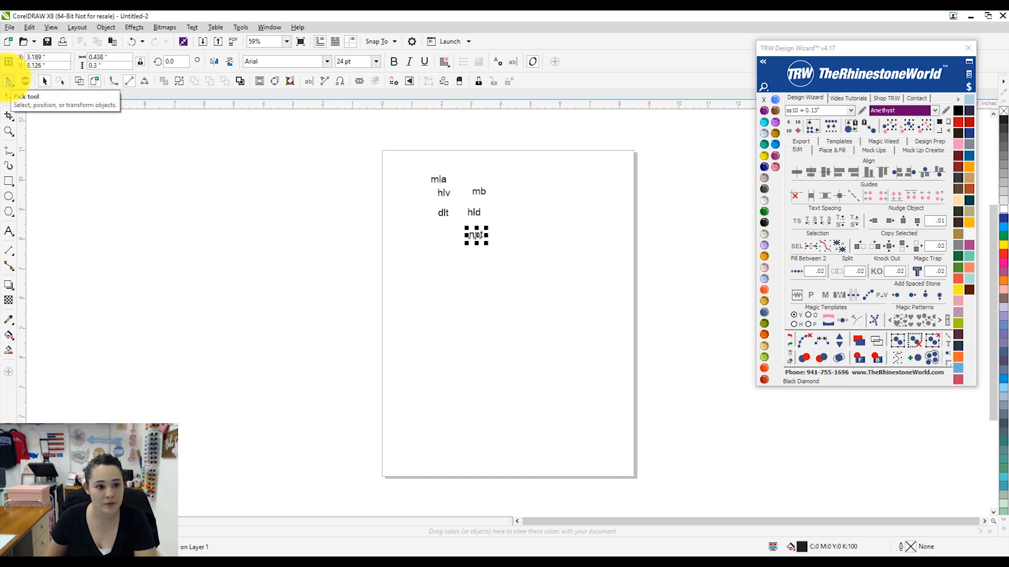
Search the font list for "mono" and apply the TRW Mono Hexagon 1 font to all six text objects.
left_click_drag(376, 140, 554, 289)
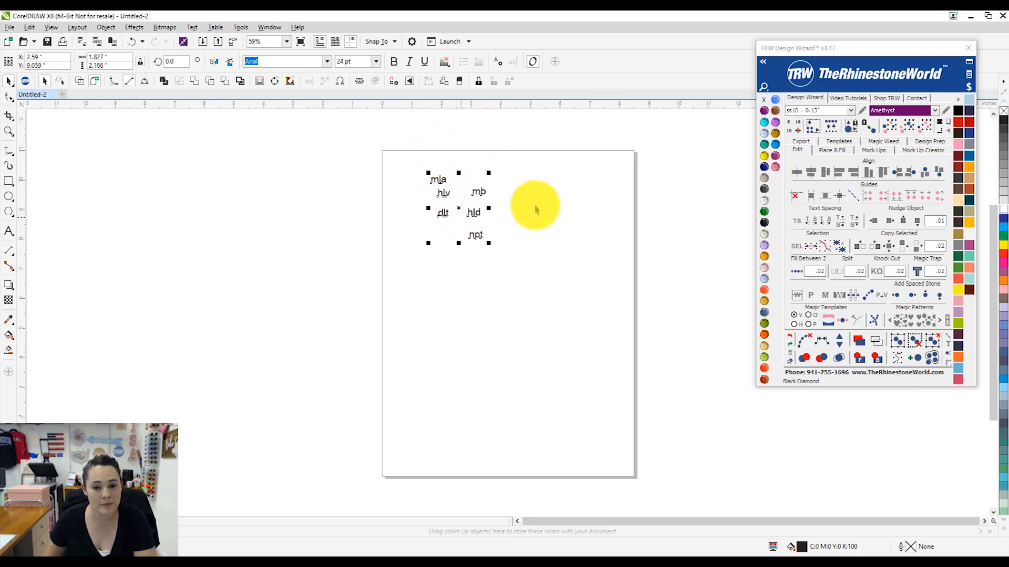
left_click(764, 67)
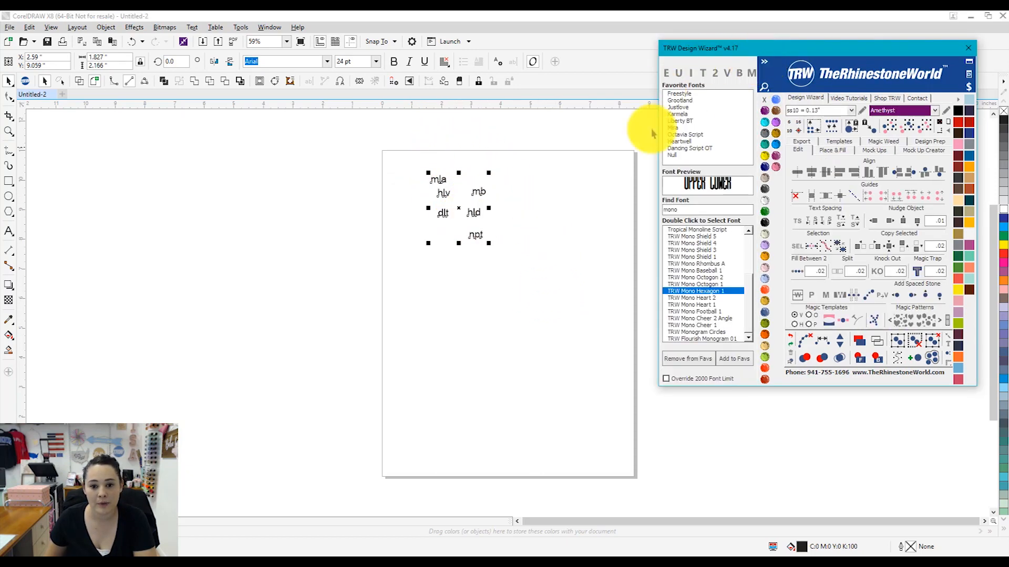
double_click(723, 250)
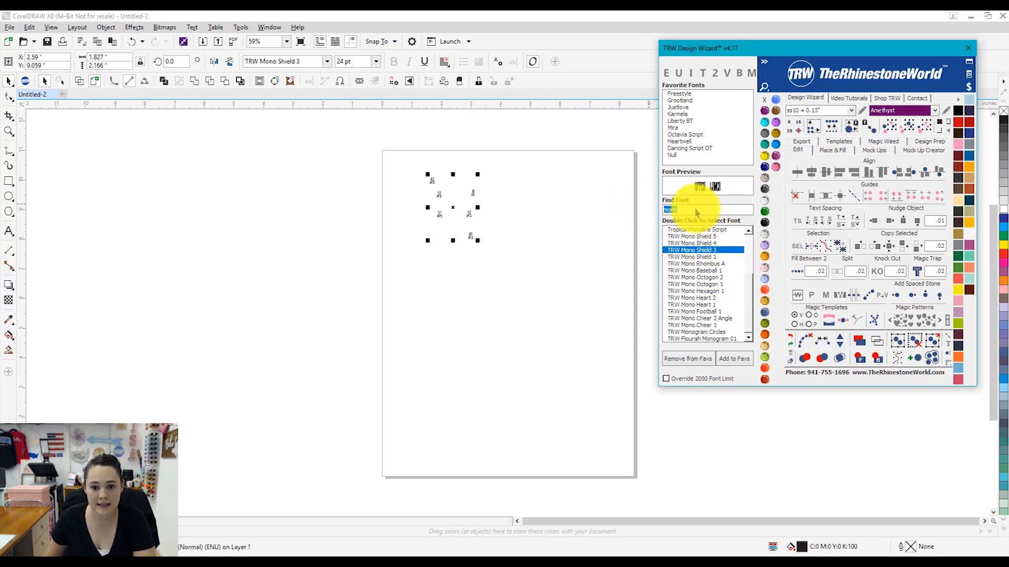
key("BackSpace")
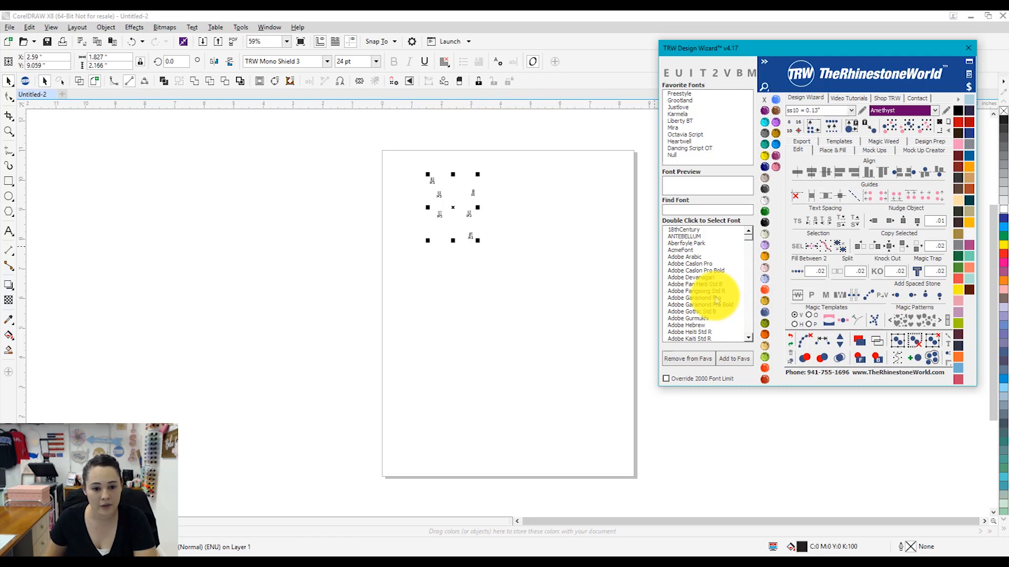
type("mono")
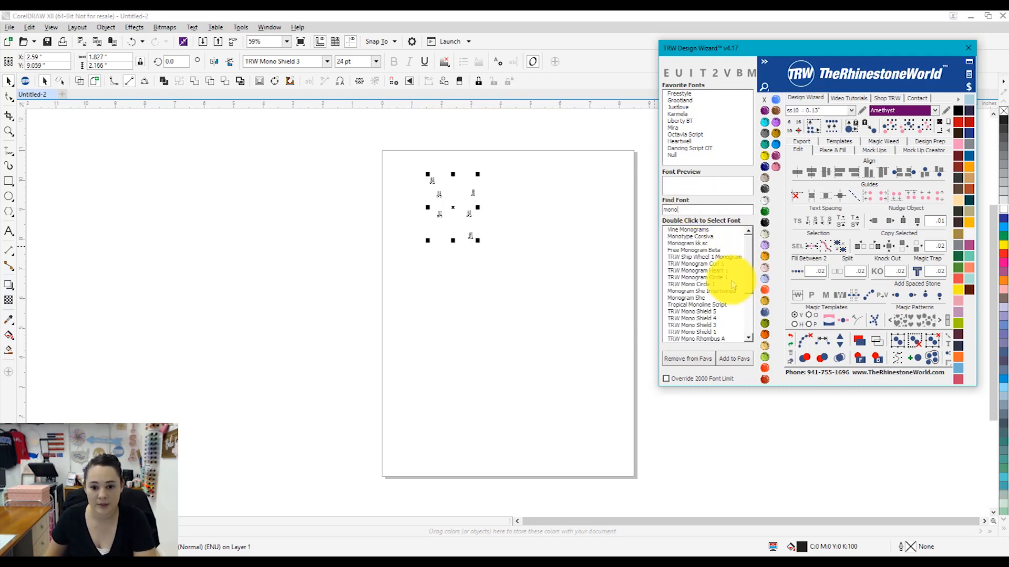
left_click_drag(748, 263, 733, 294)
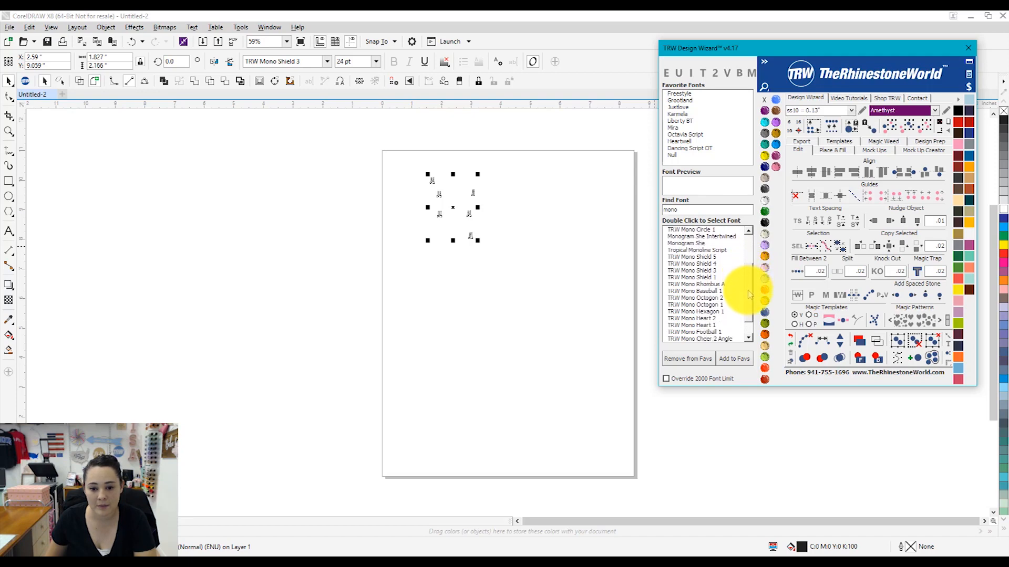
double_click(684, 313)
scroll(475, 183, "up", 5)
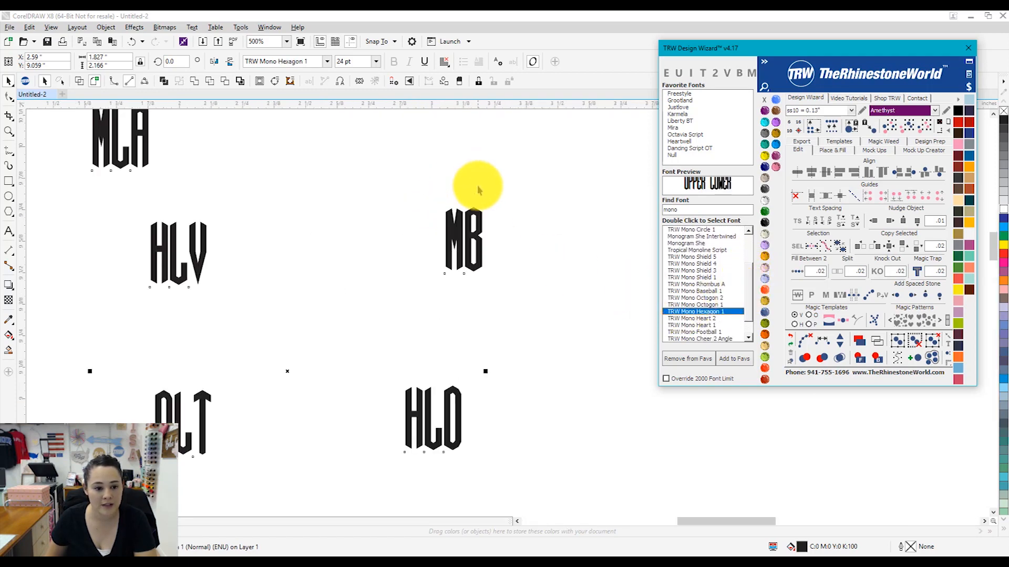
scroll(478, 191, "down", 2)
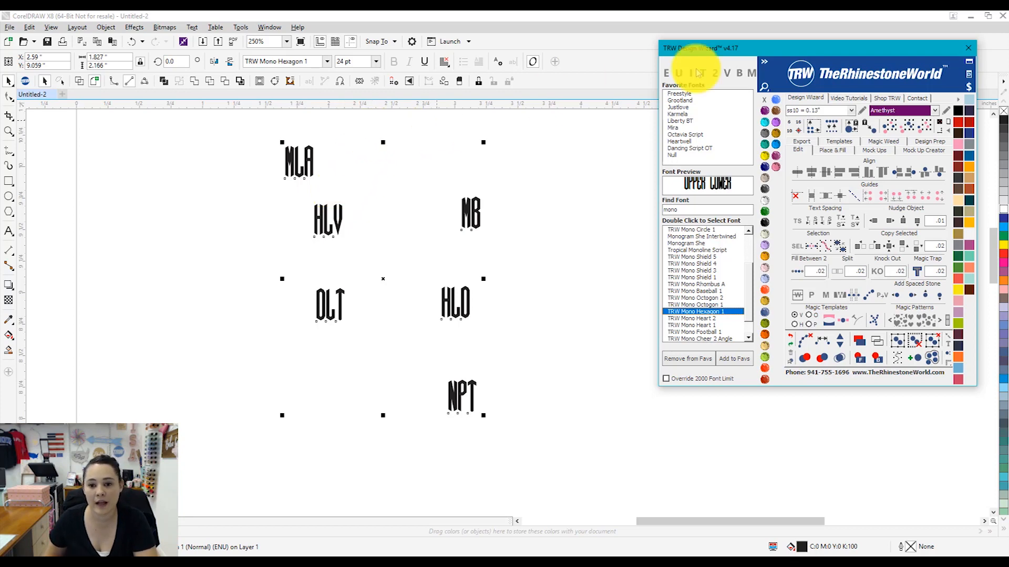
Change the six selected text objects into hexagon-shaped monograms.
left_click(752, 76)
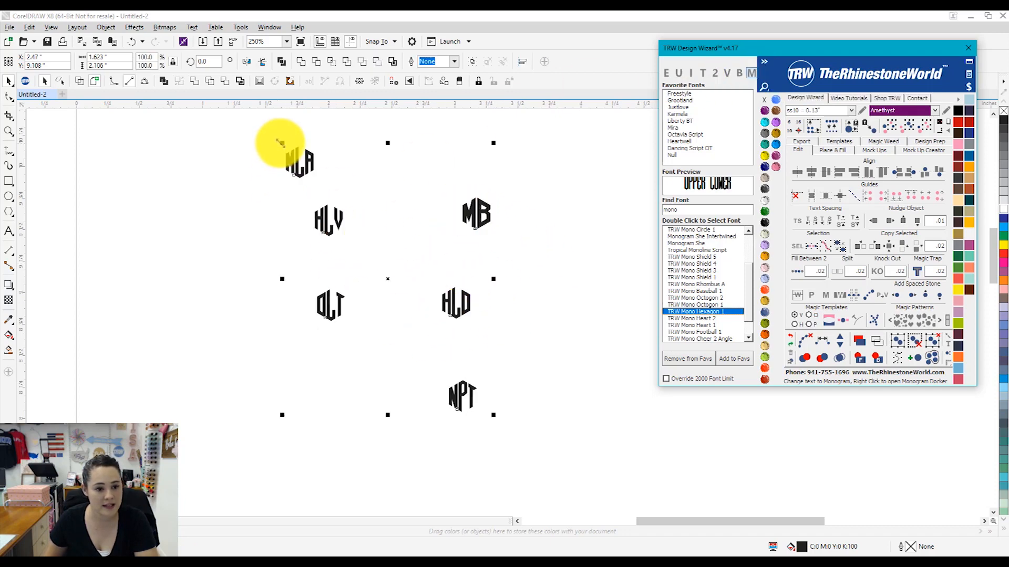
left_click(546, 328)
mouse_move(463, 314)
left_mouse_down()
mouse_move(522, 317)
mouse_move(471, 314)
left_mouse_up()
scroll(466, 311, "up", 2)
double_click(472, 308)
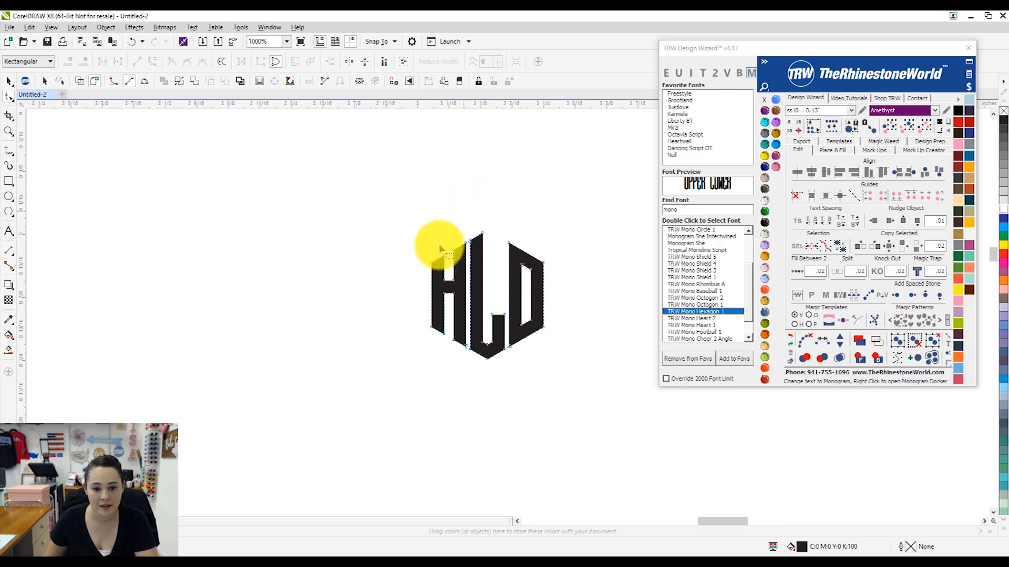
left_click(11, 81)
left_click(354, 289)
scroll(357, 288, "down", 2)
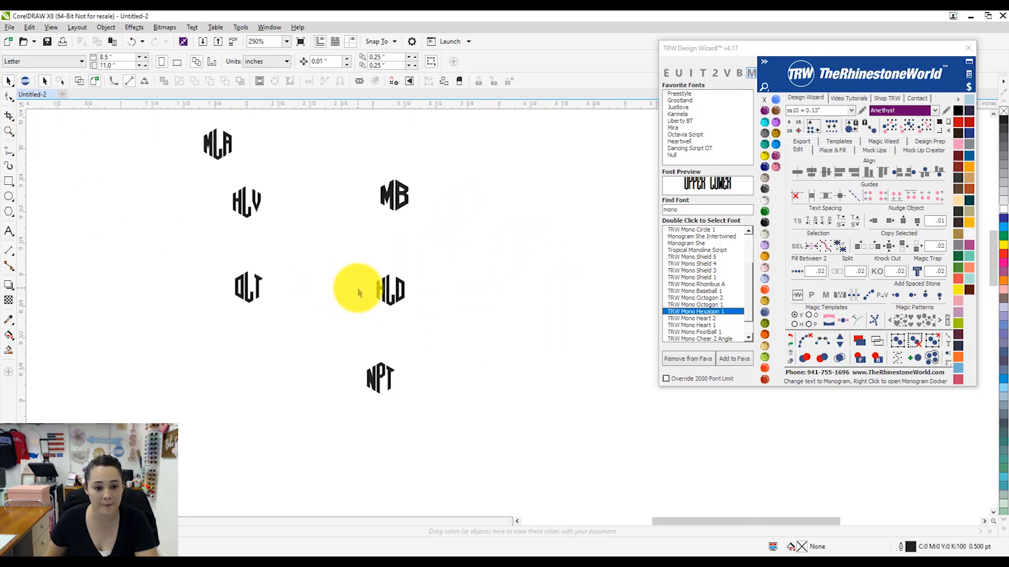
scroll(358, 288, "down", 1)
Set the MLA monogram's width and height to 1.125 inches and place it near the page's upper-left corner.
left_click(290, 216)
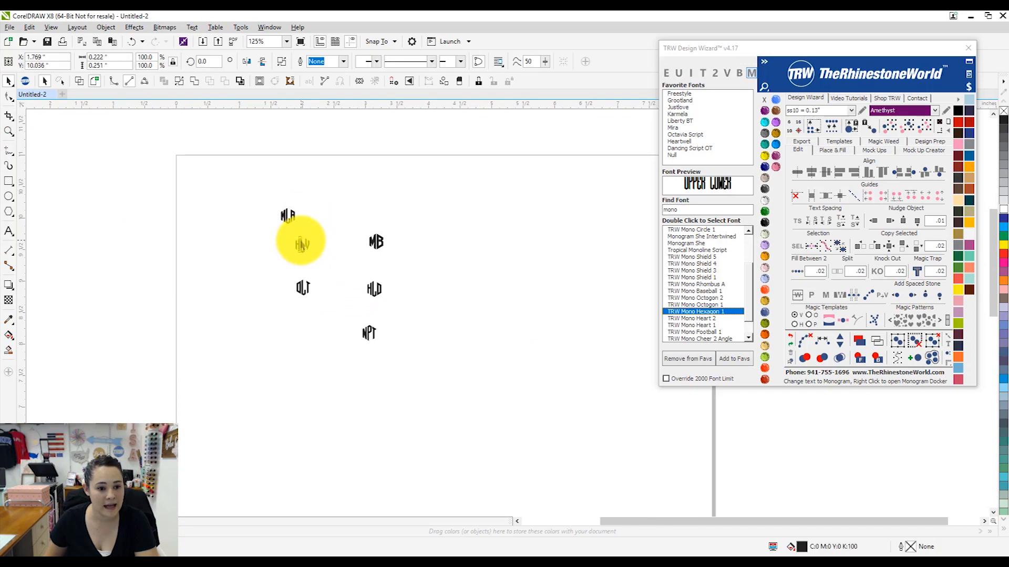
left_click(233, 205)
left_click_drag(288, 217, 340, 198)
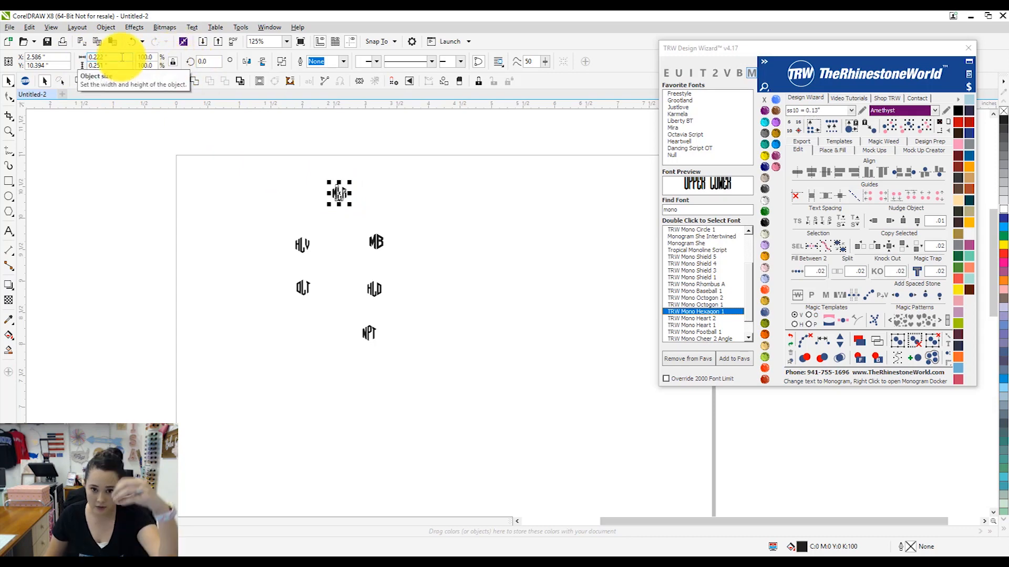
double_click(120, 58)
type("1.125")
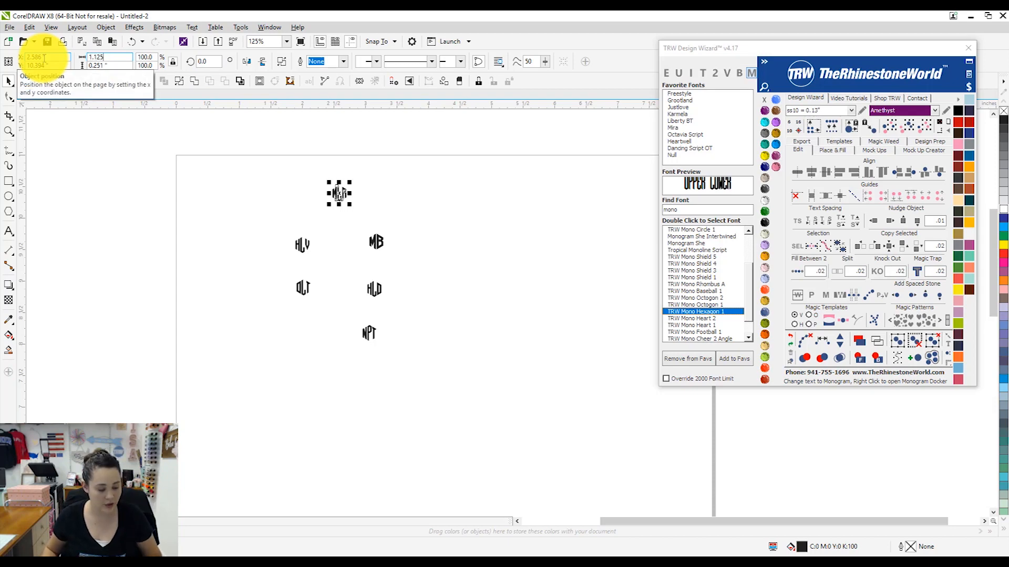
key("Tab")
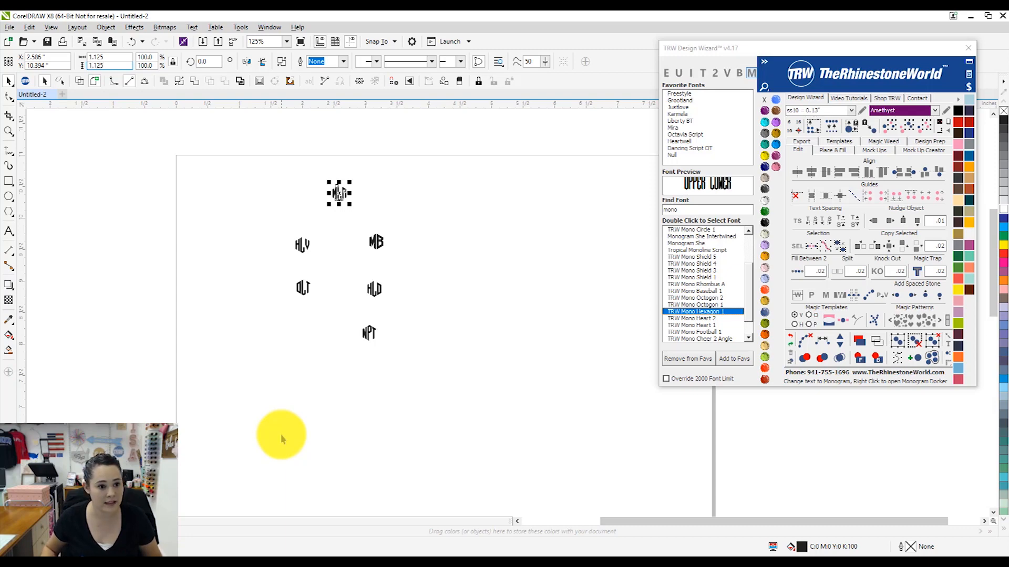
key("Return")
left_click(438, 445)
left_click_drag(342, 231, 258, 231)
left_click(247, 281)
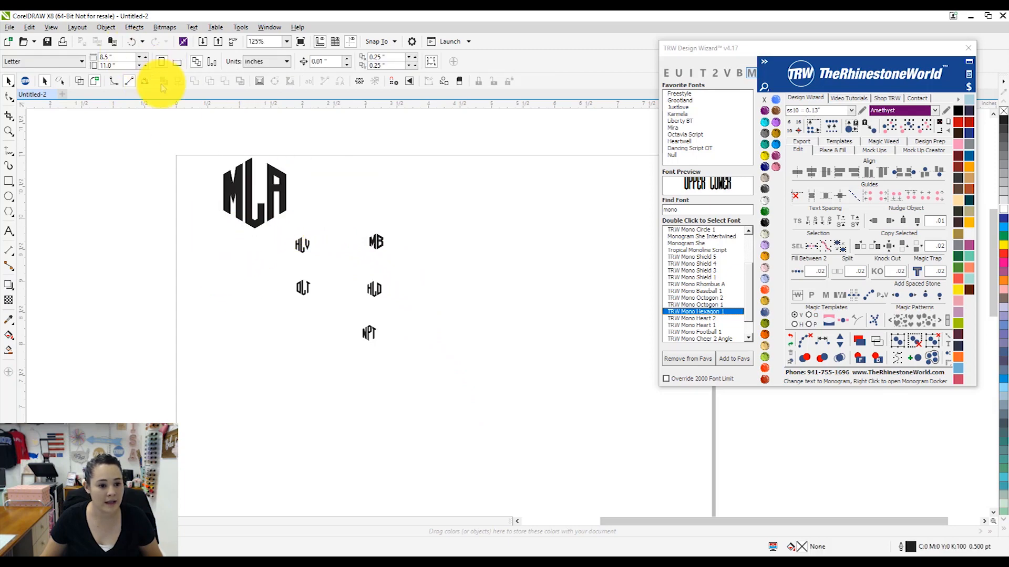
Try setting only the HLV monogram's width to 1.125 inches and undo the change.
left_click(301, 246)
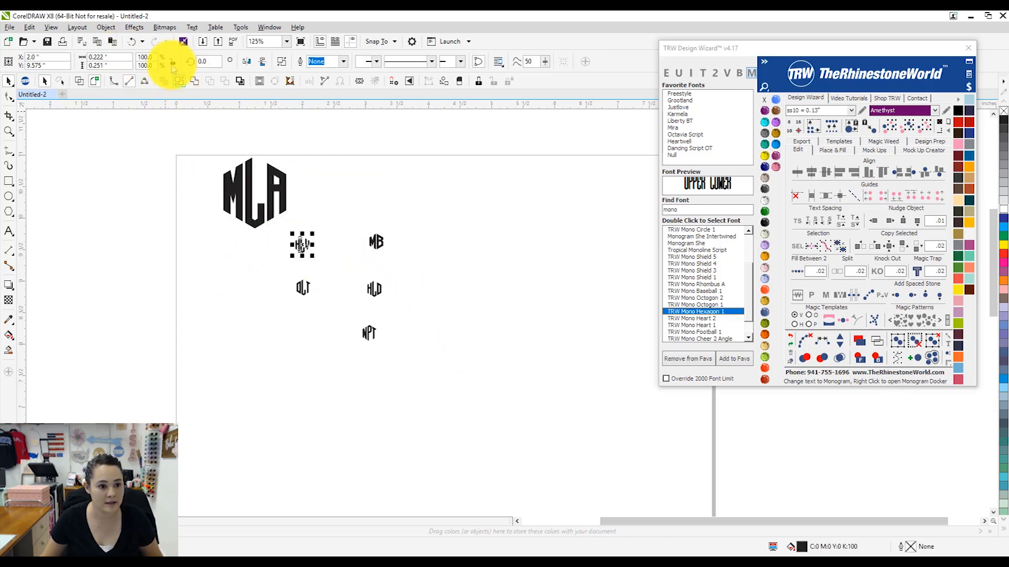
double_click(108, 57)
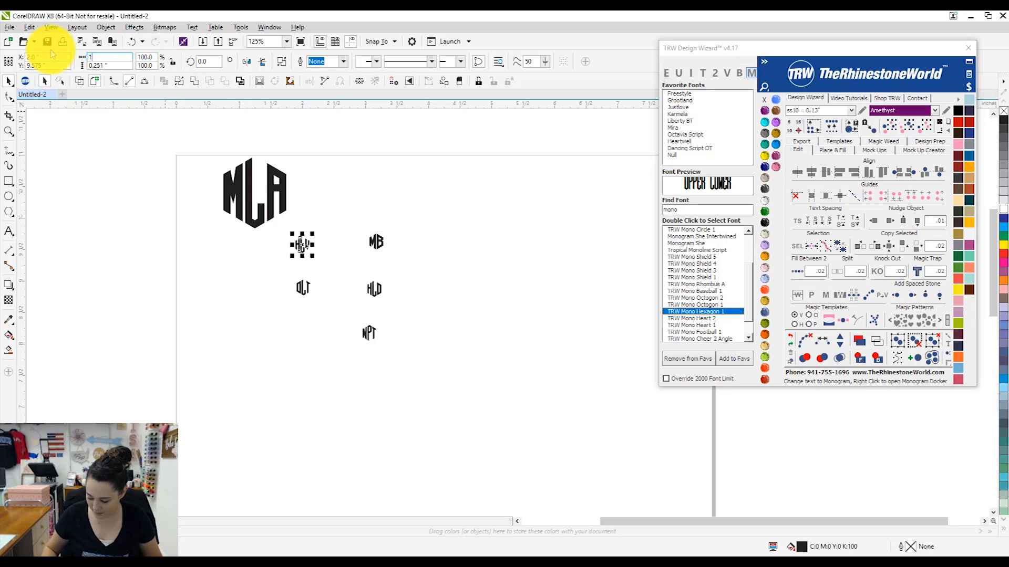
key("Return")
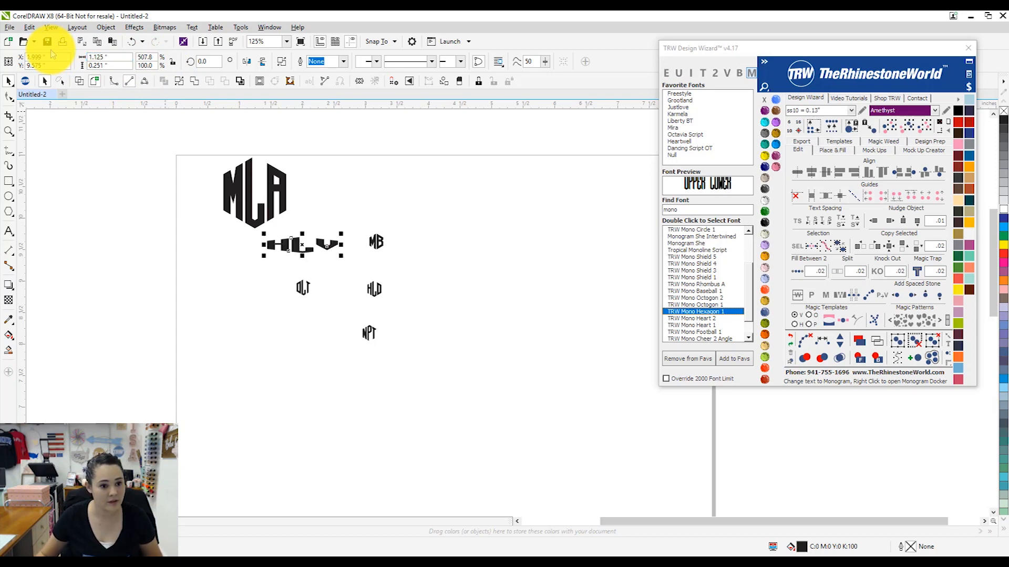
key("ctrl+z")
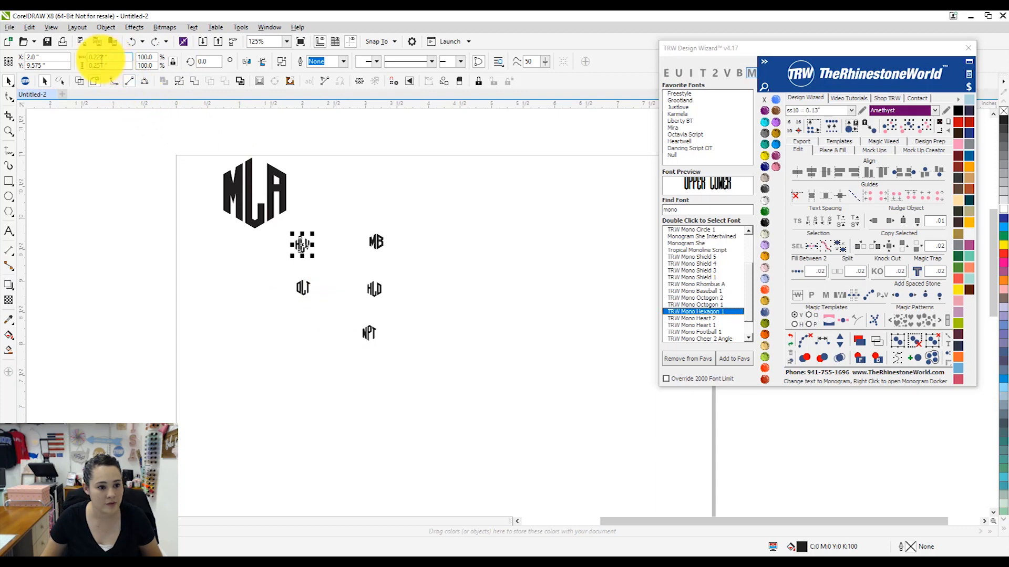
Enter 1.125 inches for both width and height of the HLV monogram and move it below the MLA monogram.
double_click(100, 57)
type("1")
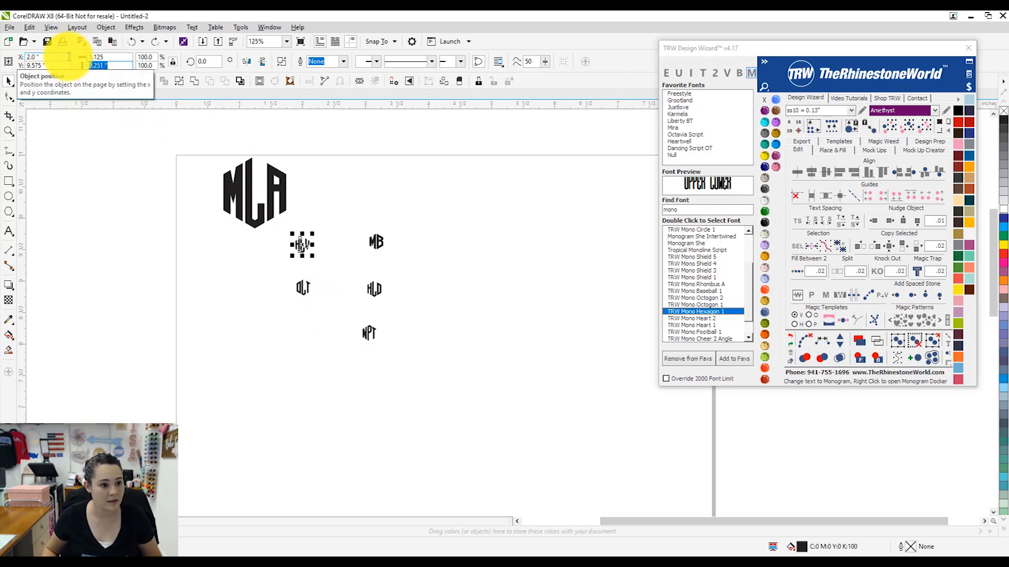
type(".125")
key("Return")
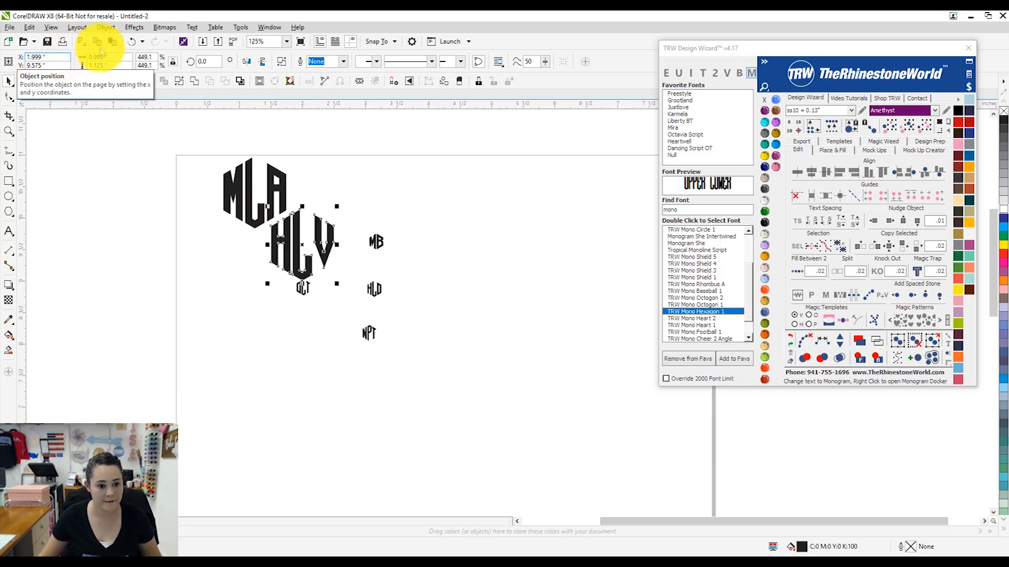
left_click(421, 243)
left_click_drag(276, 252, 191, 275)
Resize the DLT monogram by entering 1.125 inches for its width and height.
left_click(303, 286)
left_click(129, 56)
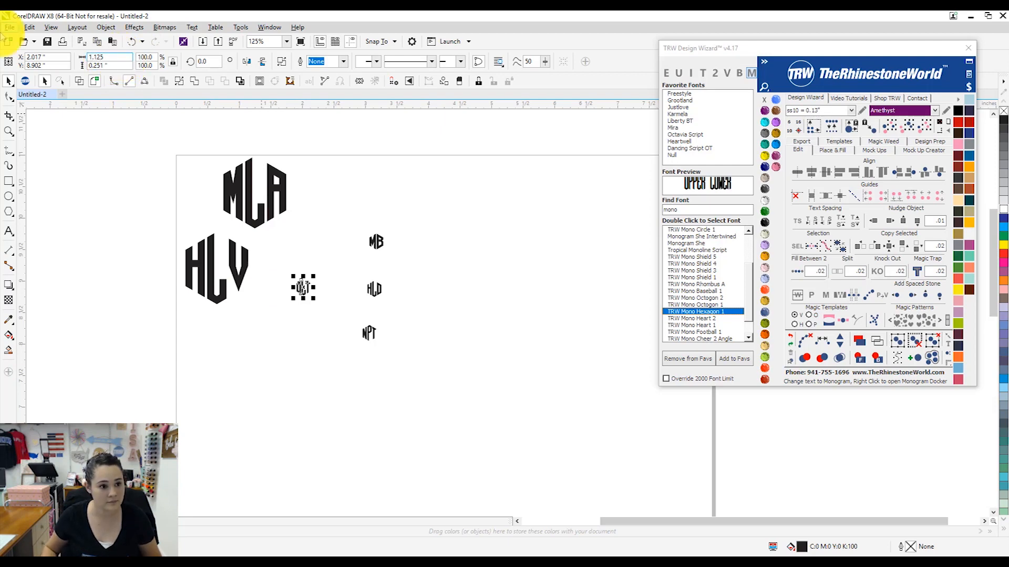
type("1.12")
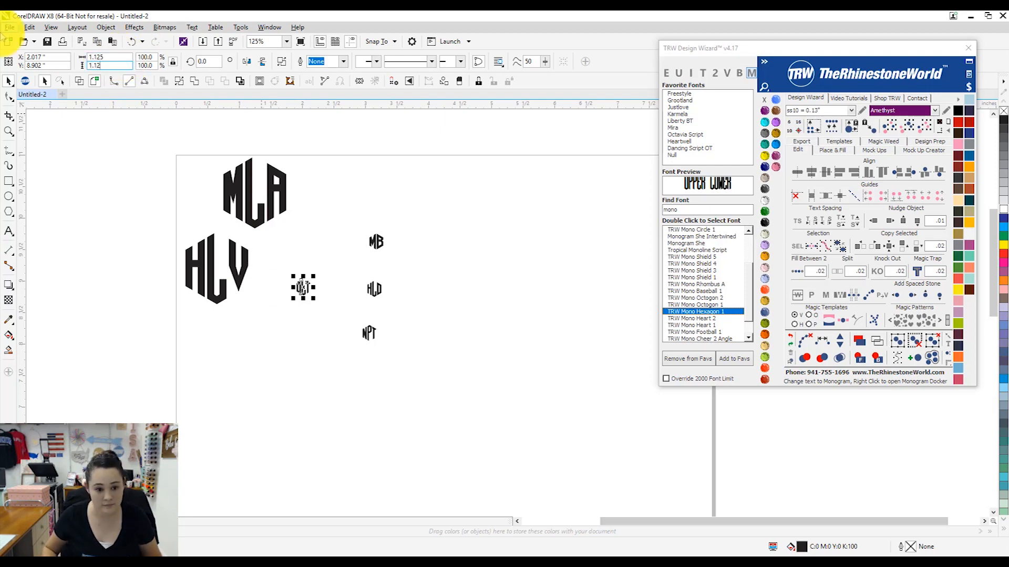
type("5")
key("Return")
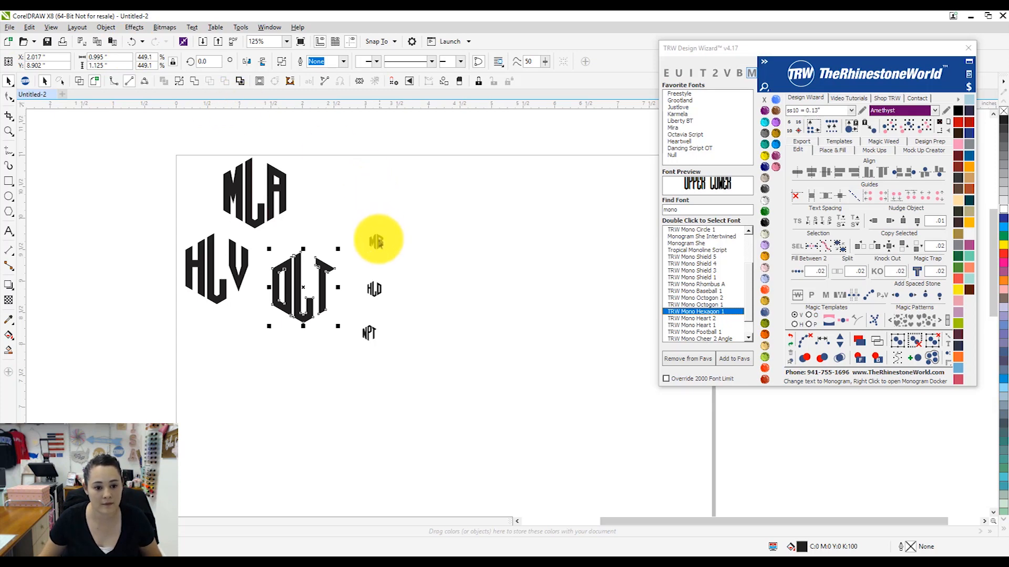
Resize the MB monogram by entering 1.125 inches for its width and height.
left_click(378, 241)
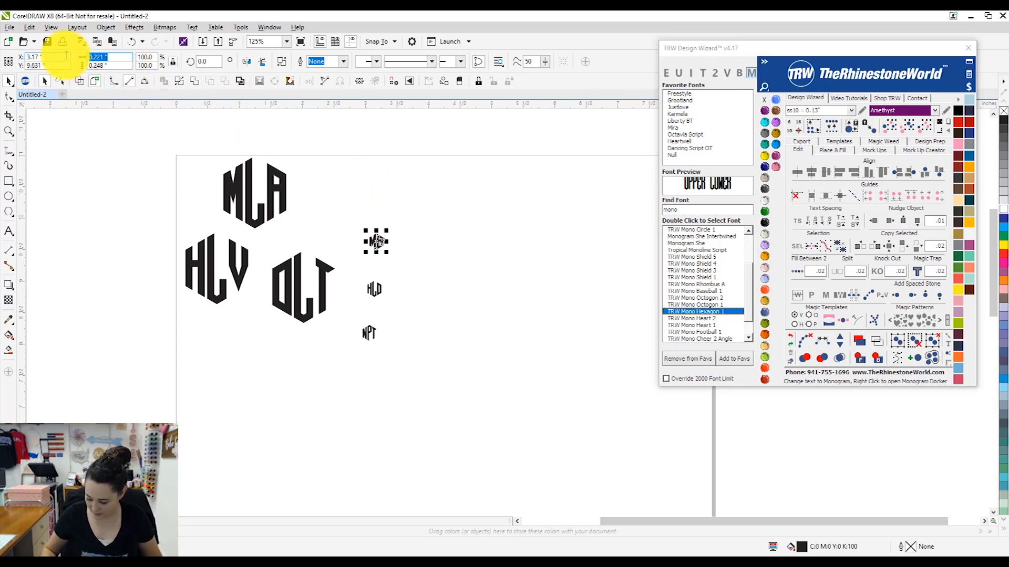
type("1.125")
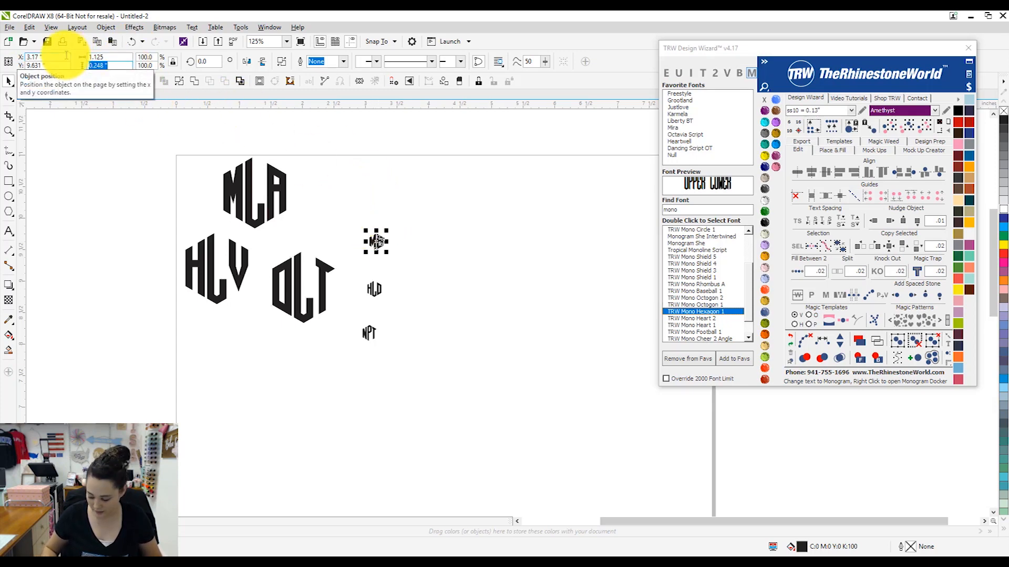
key("Return")
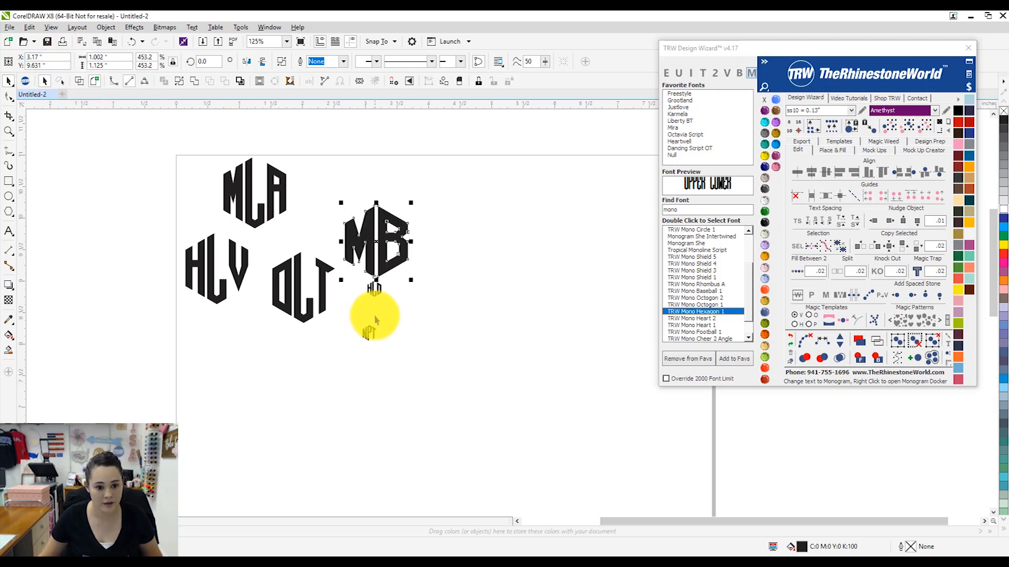
Move the HLD monogram clear below the MB monogram and enter 1.125 inches for its width and height.
left_click_drag(376, 287, 428, 314)
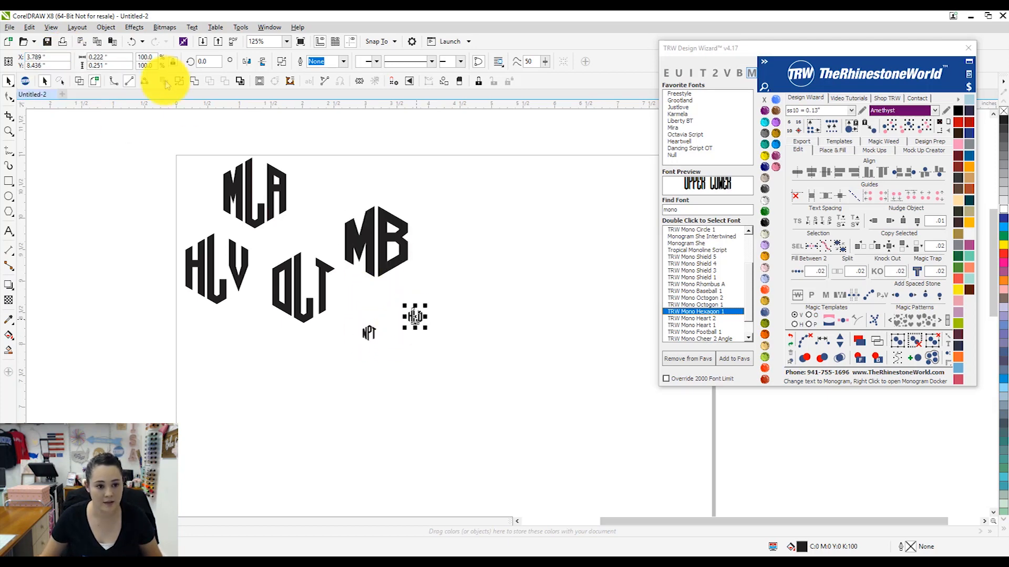
left_click(105, 56)
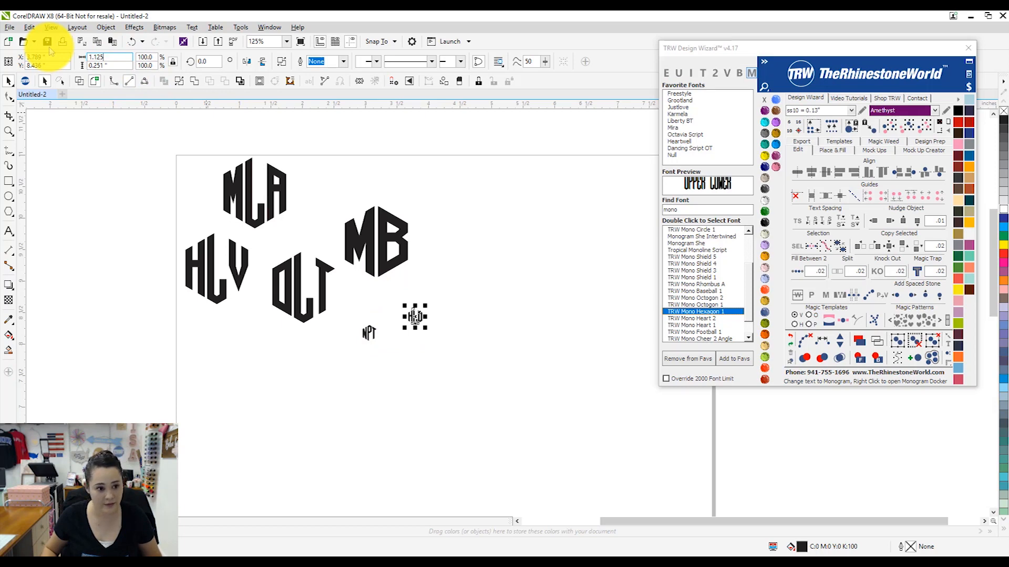
type("1.125")
key("Return")
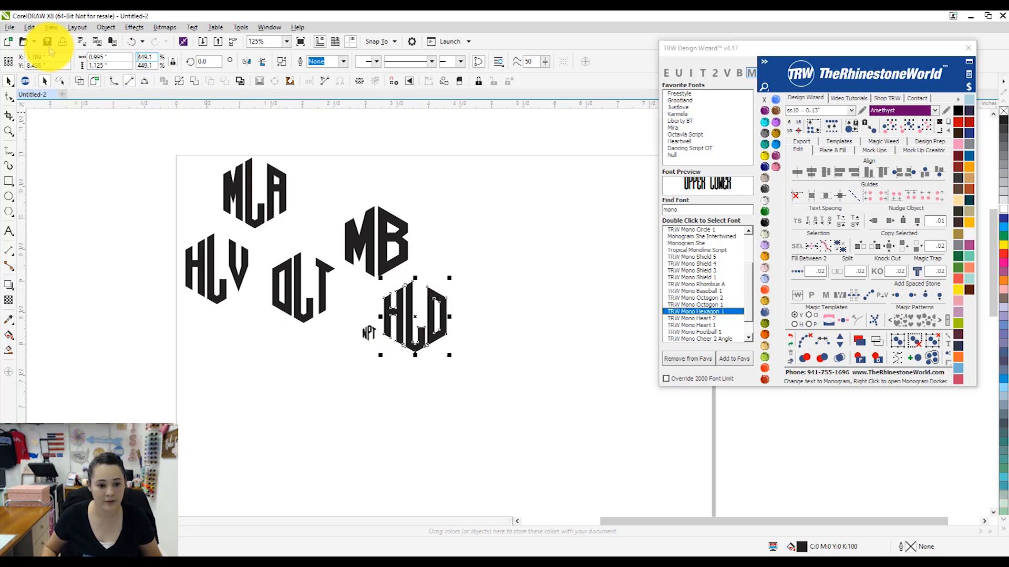
Move the NPT monogram below the DLT monogram and resize it by entering 1.125 inches for width and height.
left_click(355, 344)
left_click_drag(356, 344, 293, 360)
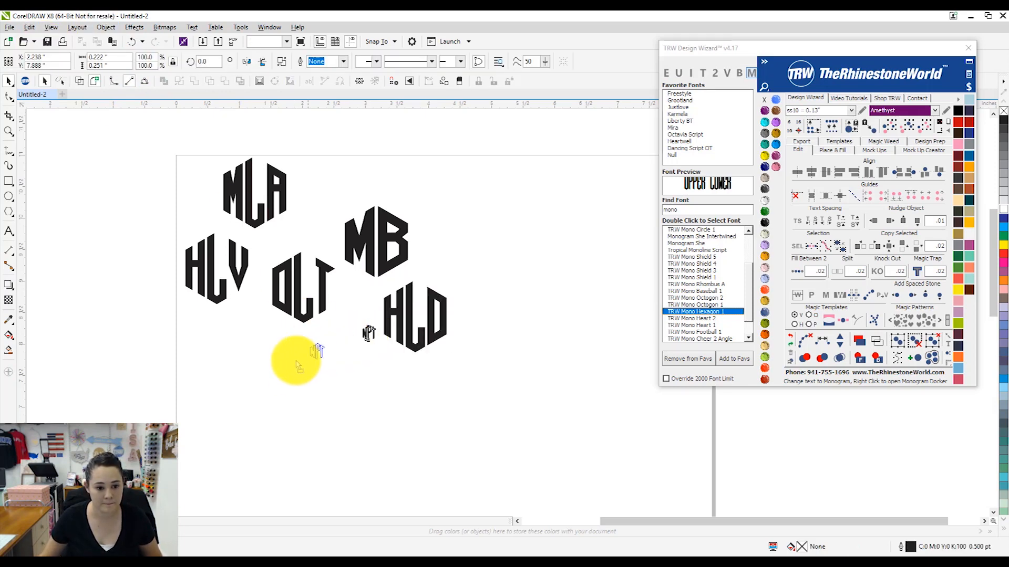
left_click(108, 56)
type("1.125")
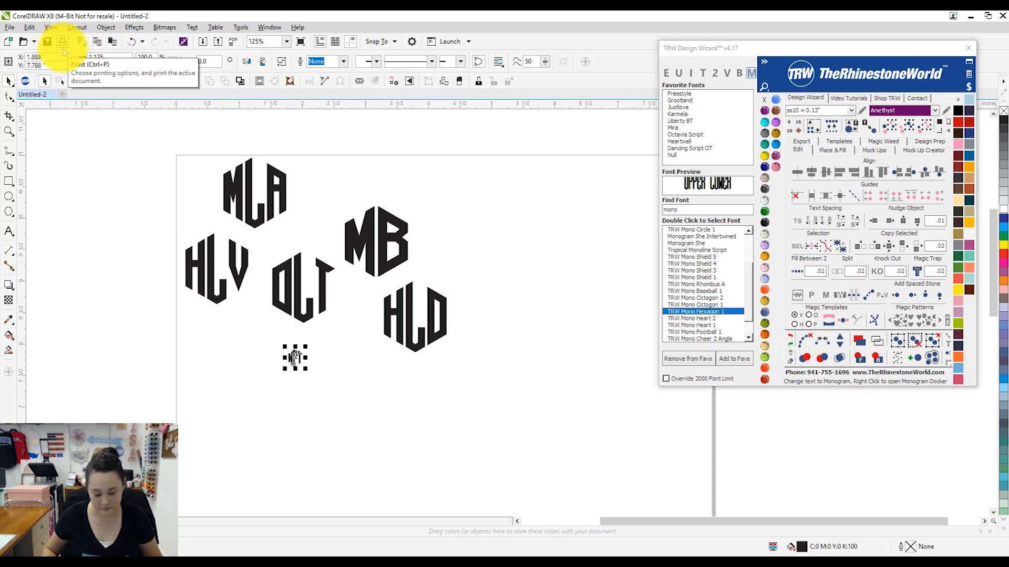
key("Return")
left_click(549, 252)
Arrange the MLA, NPT and MB monograms side by side in a row along the page's upper edge.
left_click_drag(281, 353, 316, 182)
left_click_drag(388, 216, 410, 171)
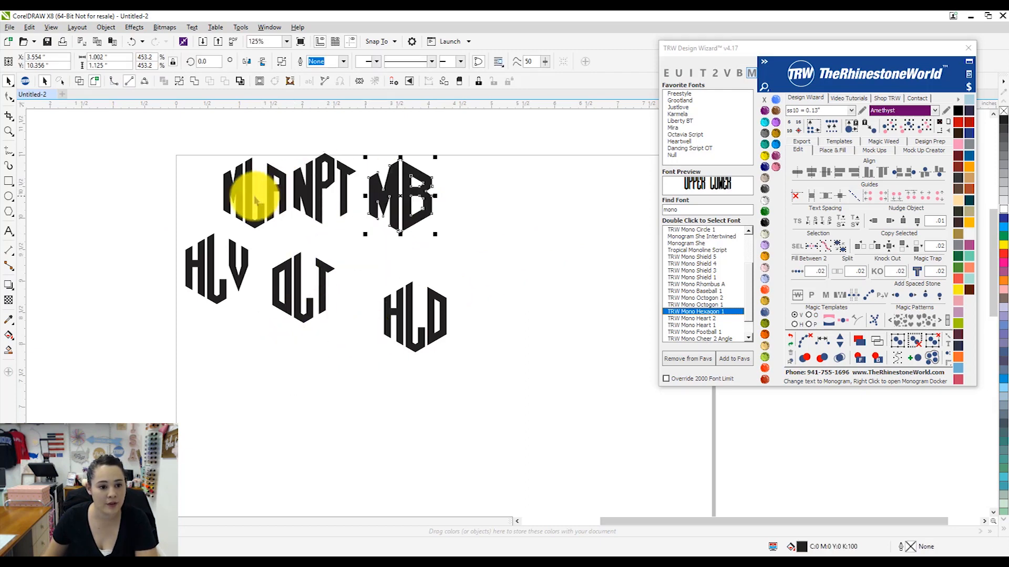
left_click(235, 189)
left_click_drag(234, 189, 208, 185)
mouse_move(298, 185)
left_mouse_down()
mouse_move(299, 198)
mouse_move(293, 185)
mouse_move(291, 193)
left_mouse_up()
left_click_drag(392, 195, 360, 193)
Nest the HLV, DLT and HLD monograms in a second staggered row directly below the first row.
left_click_drag(242, 274, 282, 268)
left_click_drag(288, 285, 330, 268)
left_click_drag(400, 331, 394, 276)
left_click(487, 326)
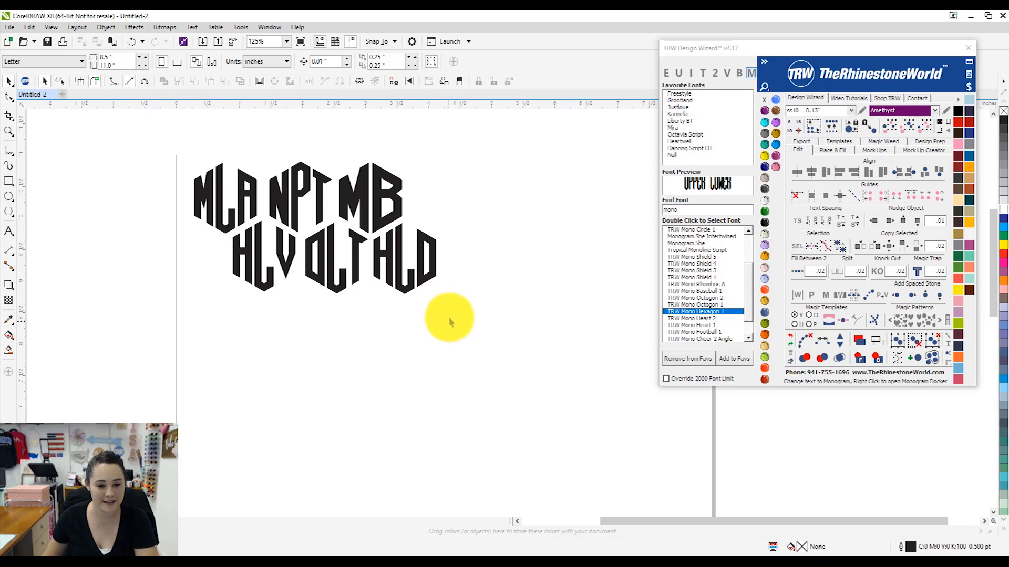
Select all six monograms, collapse the font list and mirror the selection horizontally.
left_click_drag(470, 327, 122, 135)
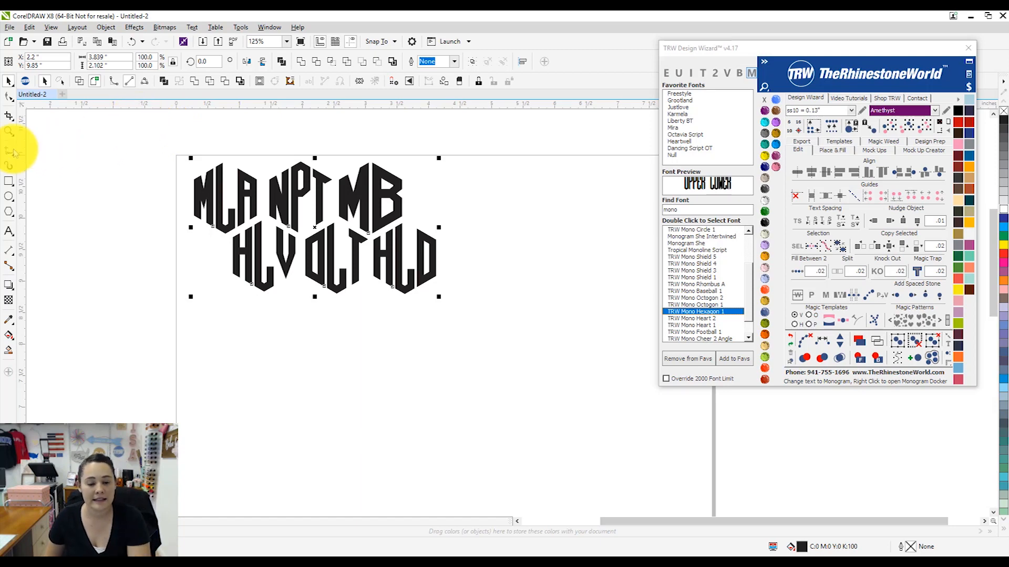
left_click(765, 62)
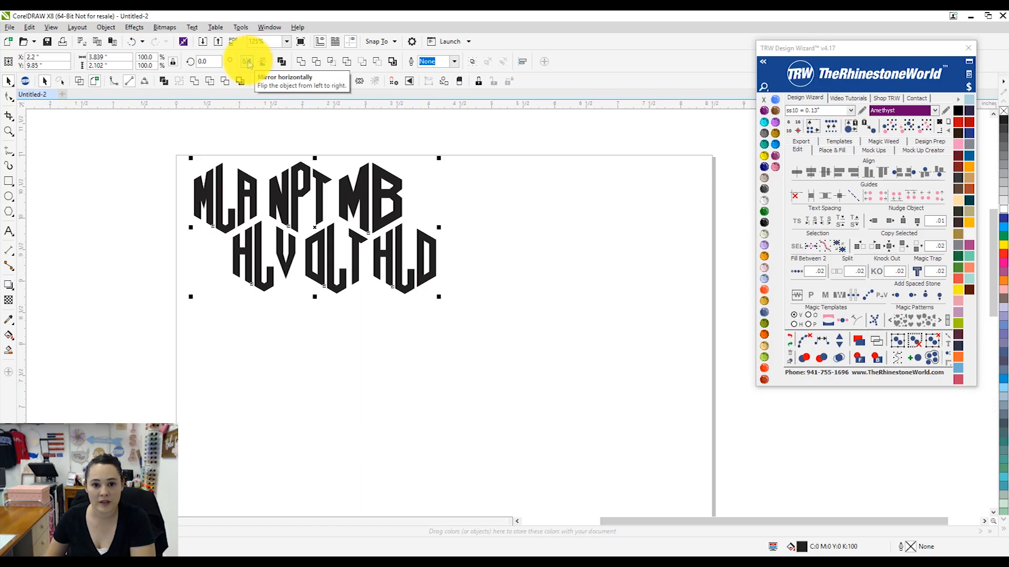
left_click(249, 63)
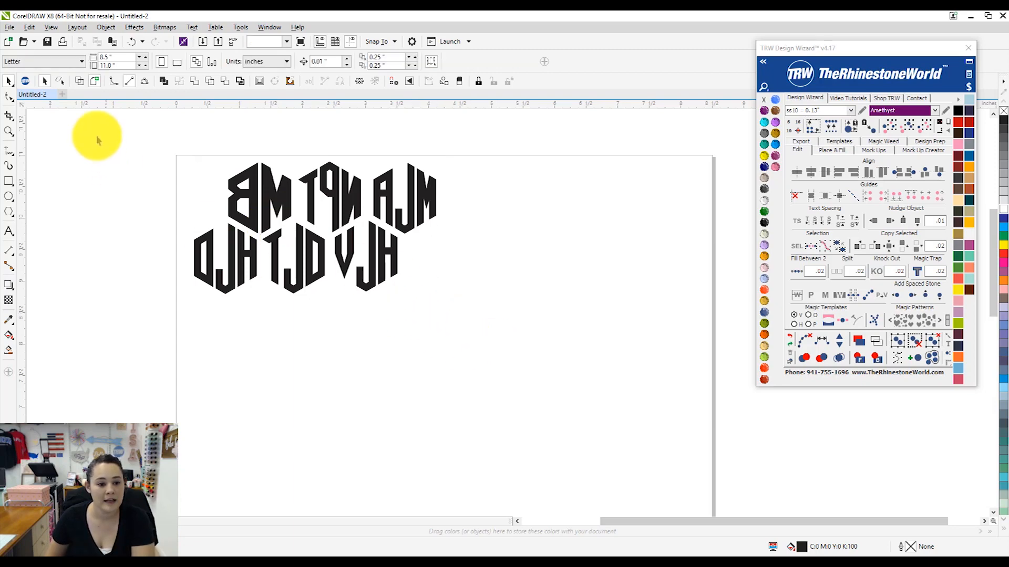
Select all the mirrored monograms and send them to the Cameo cutter through Silhouette Connect.
left_click_drag(141, 125, 527, 340)
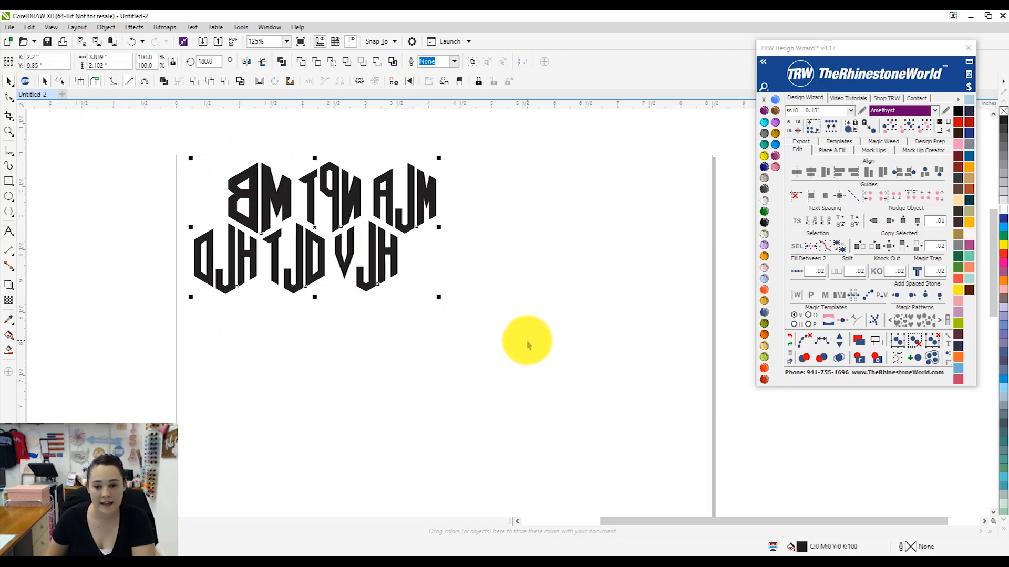
left_click(803, 142)
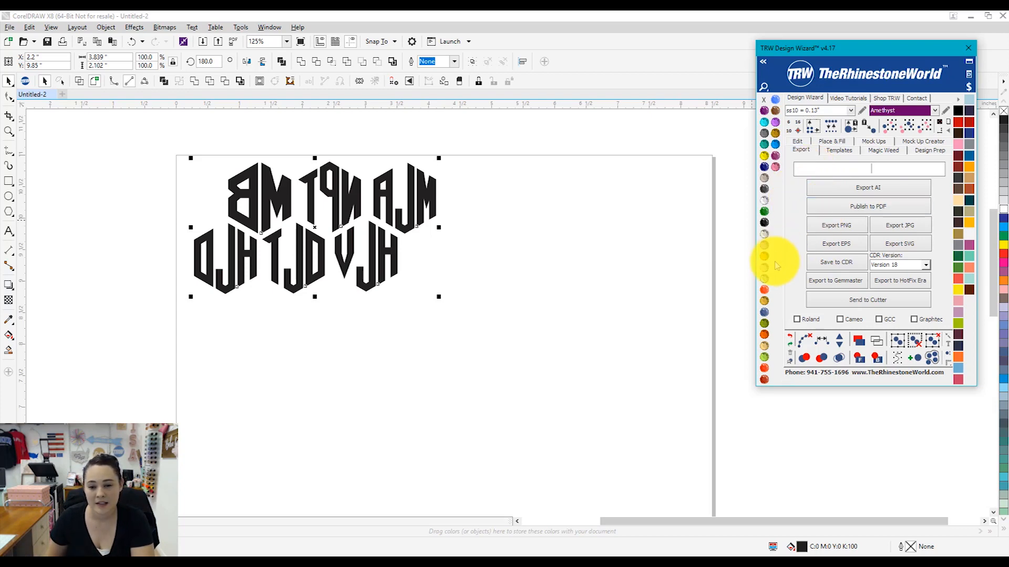
left_click(840, 320)
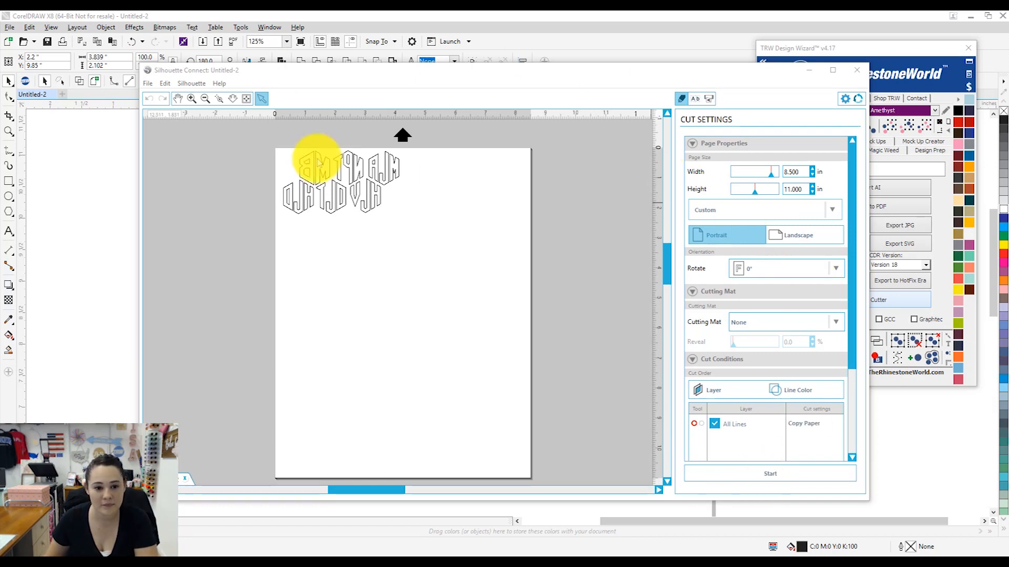
Set the cutting page to 9 inches wide by 3 inches high and choose the CAMEO 12 x 12 in cutting mat.
mouse_move(851, 155)
left_mouse_down()
mouse_move(855, 213)
mouse_move(845, 140)
left_mouse_up()
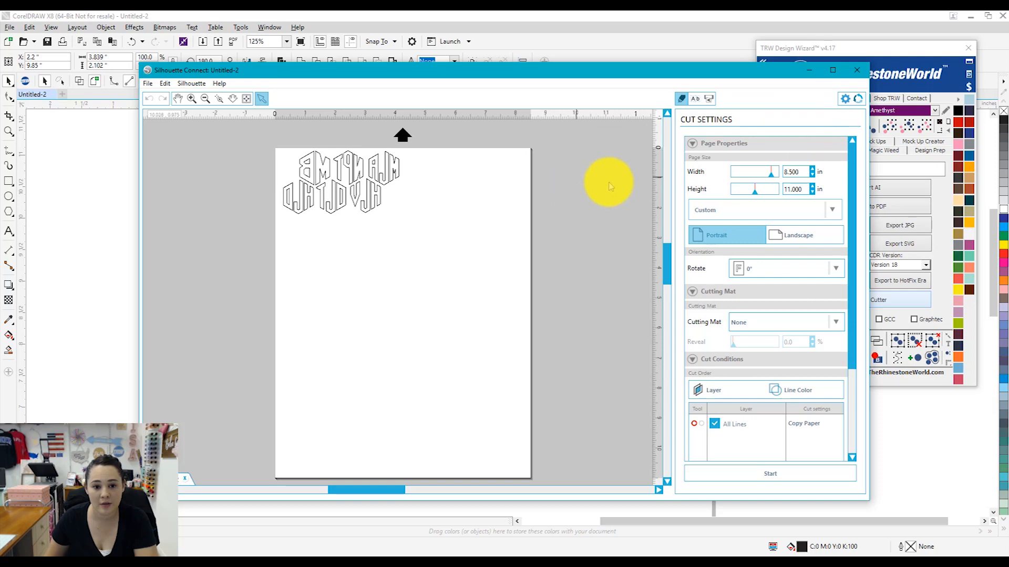
double_click(793, 172)
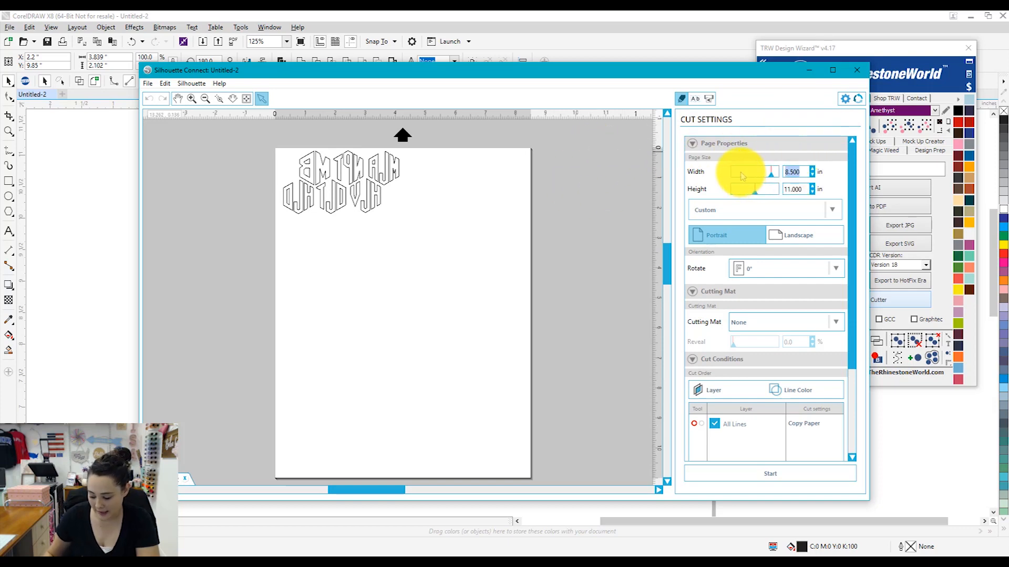
type("9")
key("Tab")
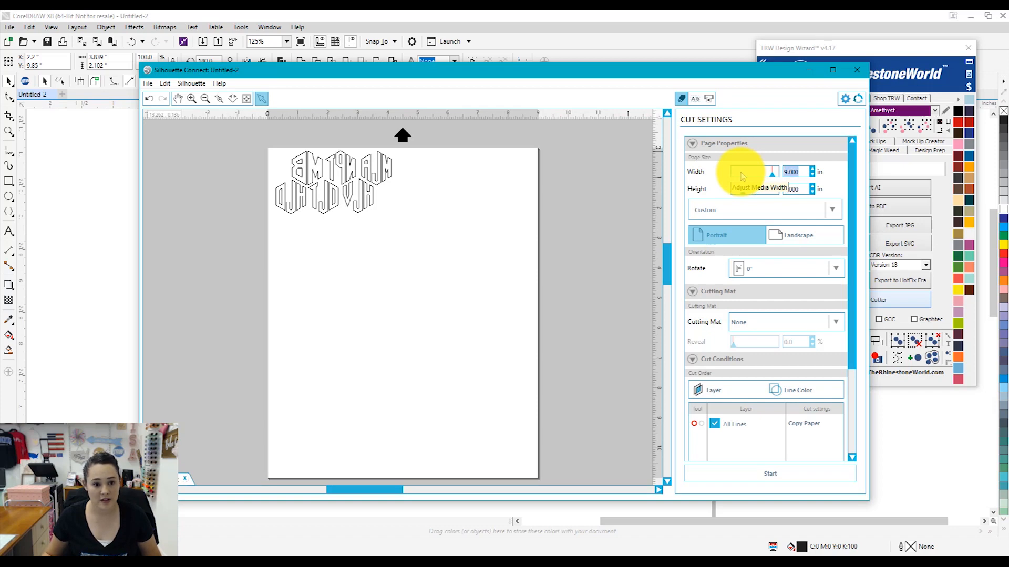
type("3")
key("Tab")
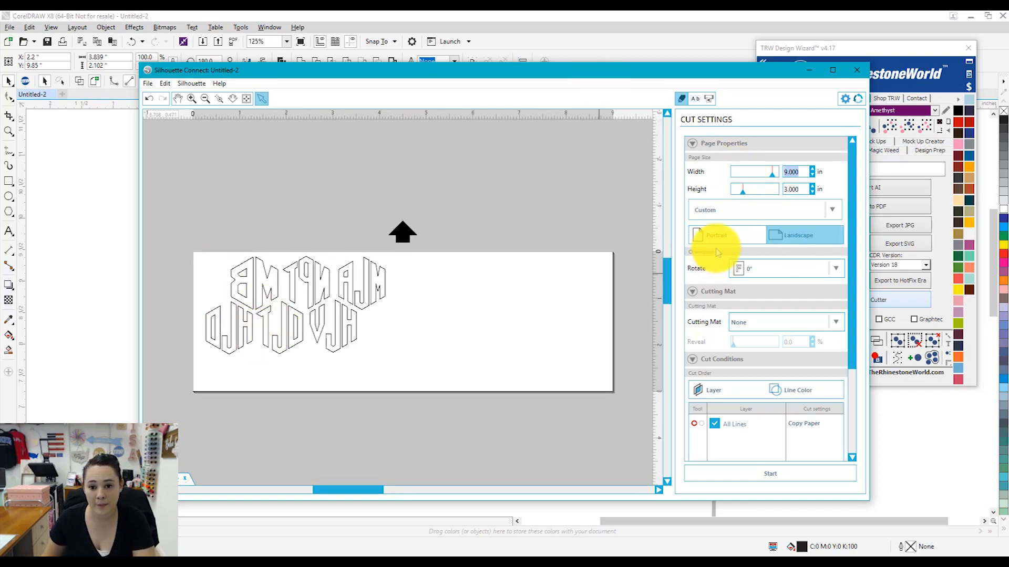
left_click(763, 324)
left_click(751, 385)
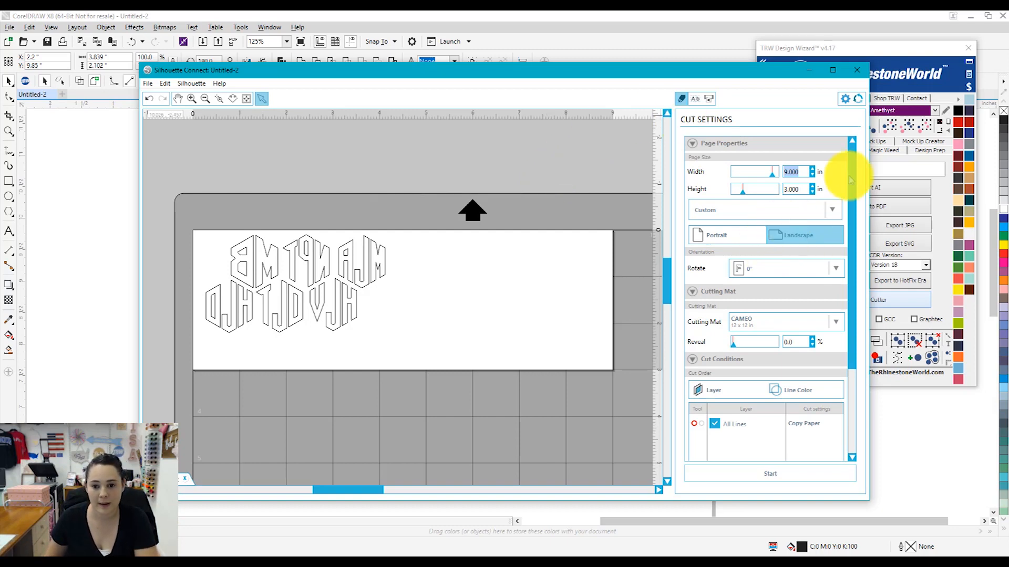
Assign the user-defined EasyWeed material to the All Lines layer.
left_click_drag(854, 173, 844, 274)
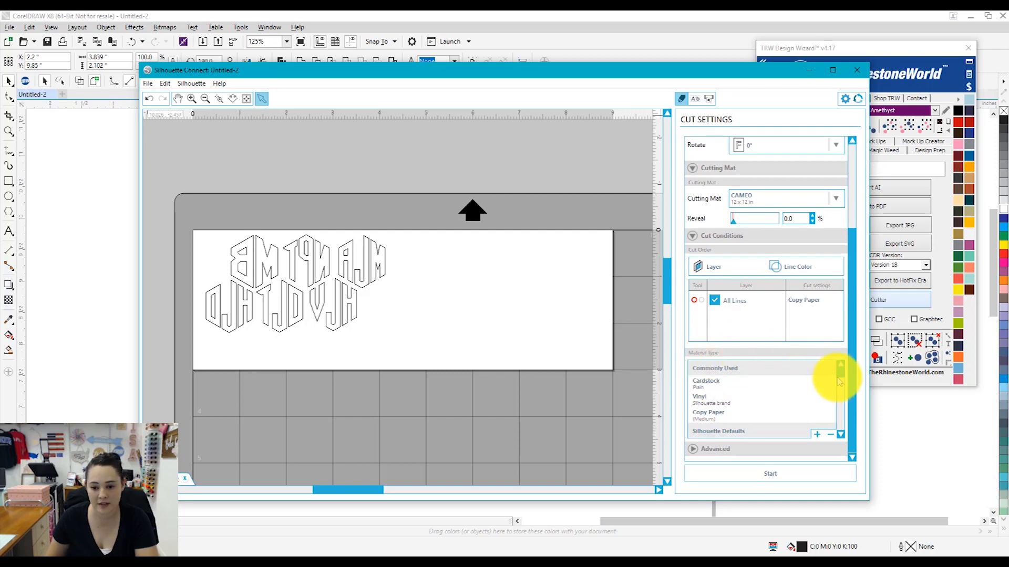
left_click_drag(839, 382, 839, 434)
left_click(726, 389)
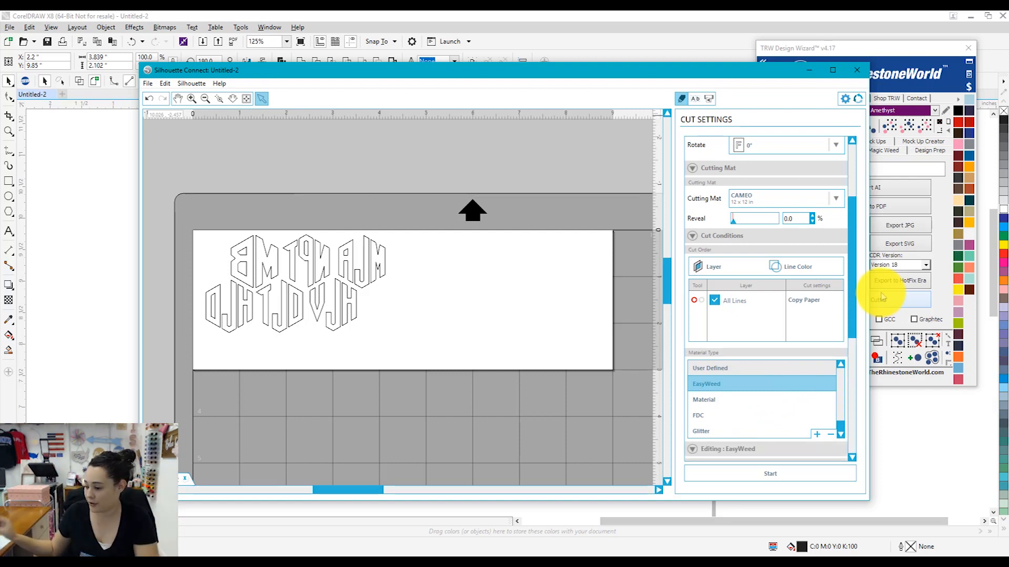
left_click_drag(851, 327, 851, 364)
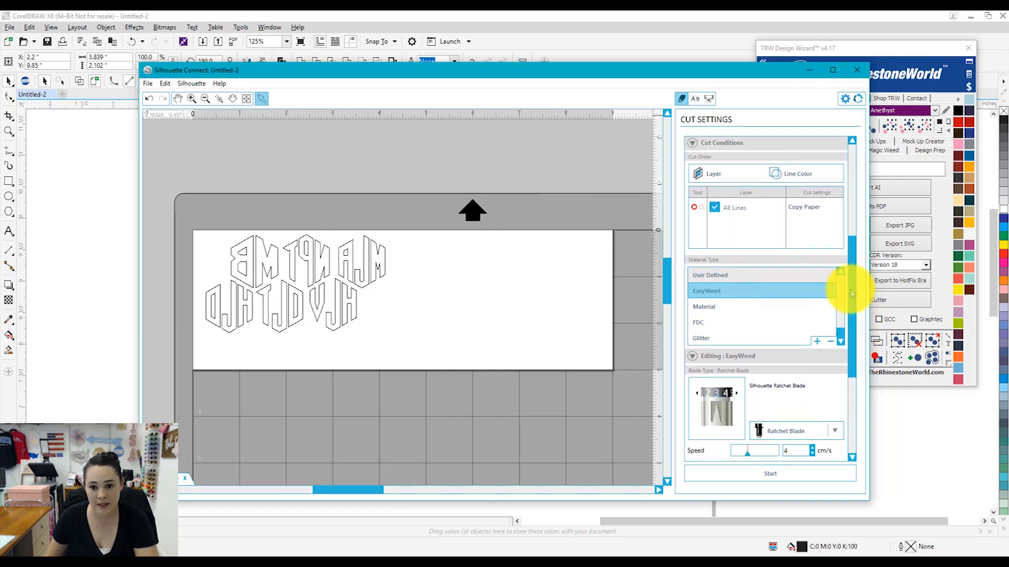
left_click(806, 210)
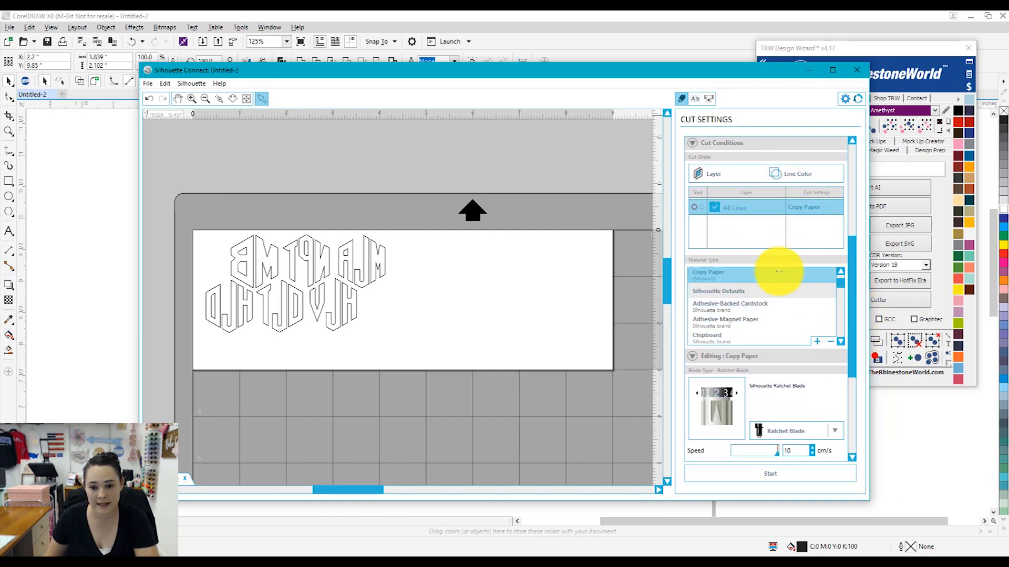
left_click_drag(839, 292, 839, 321)
scroll(838, 324, "up", 10)
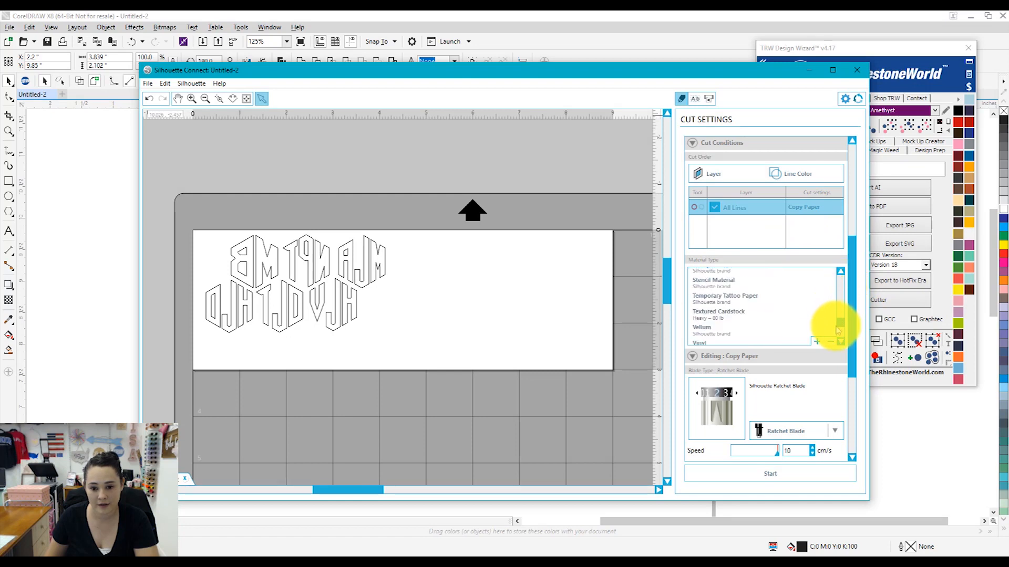
left_click(705, 290)
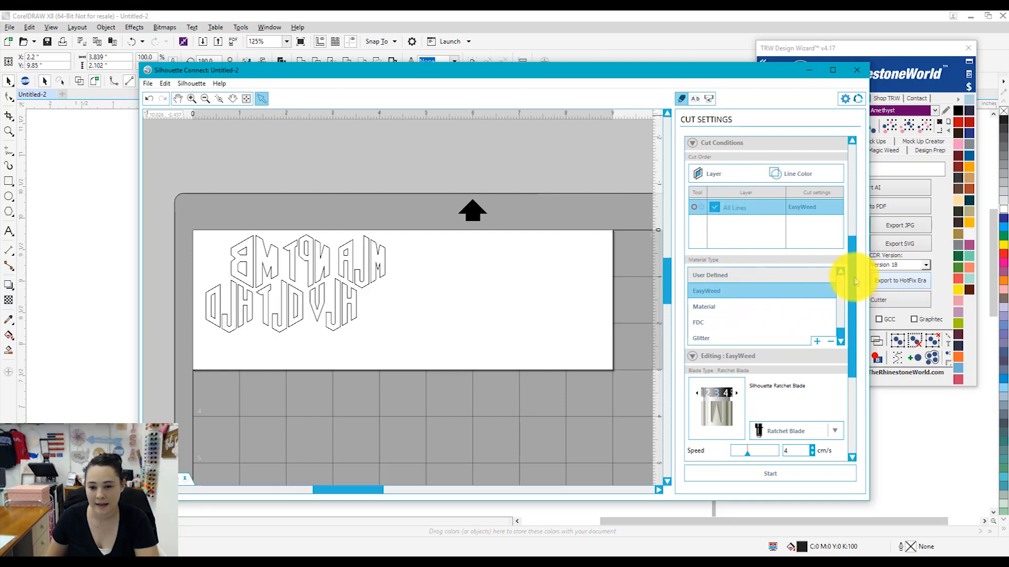
Set the EasyWeed blade type to Automatic Blade and its cutting speed to 7 cm/s.
scroll(843, 300, "down", 3)
left_click(812, 292)
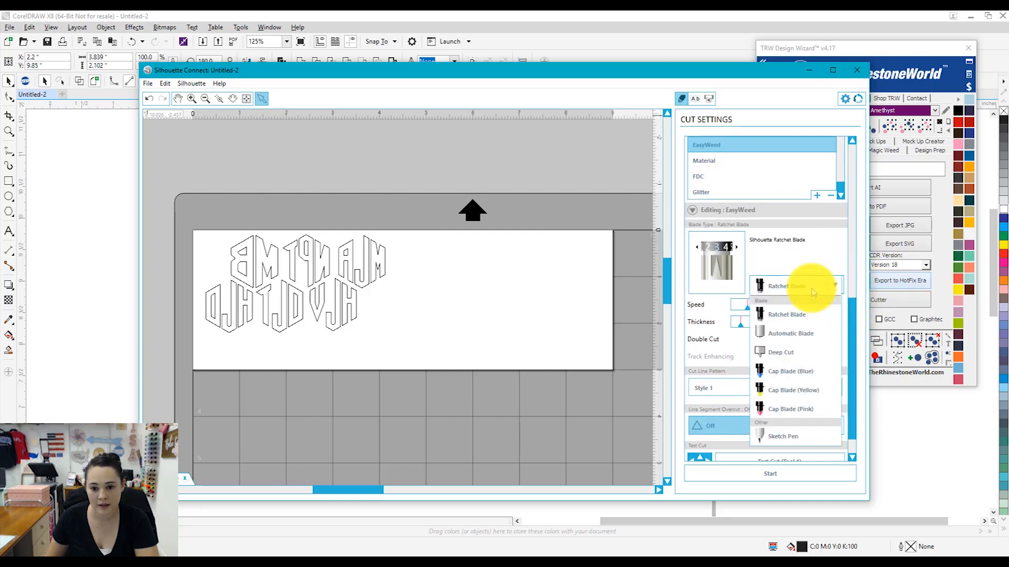
left_click(798, 329)
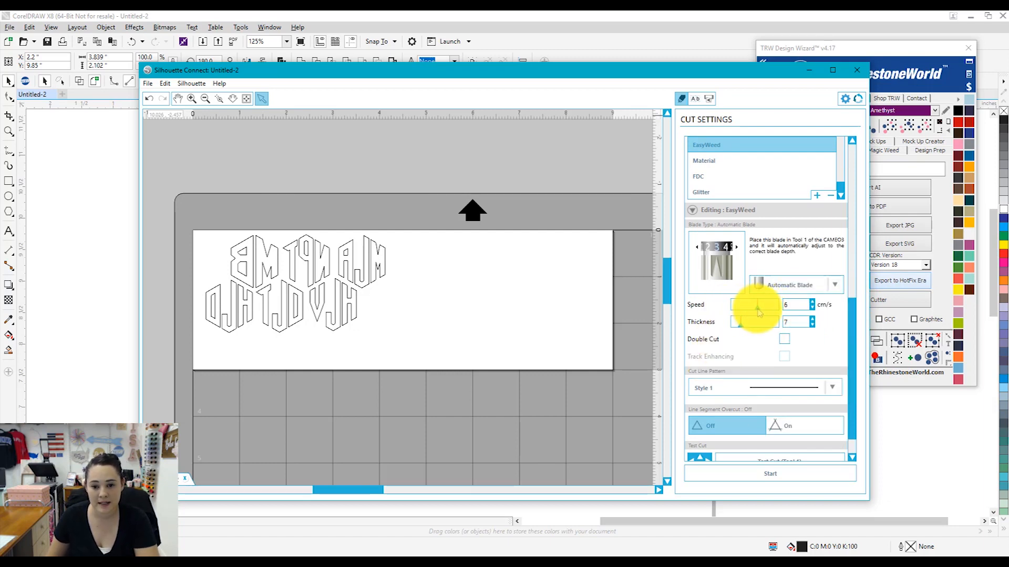
left_click_drag(758, 312, 763, 312)
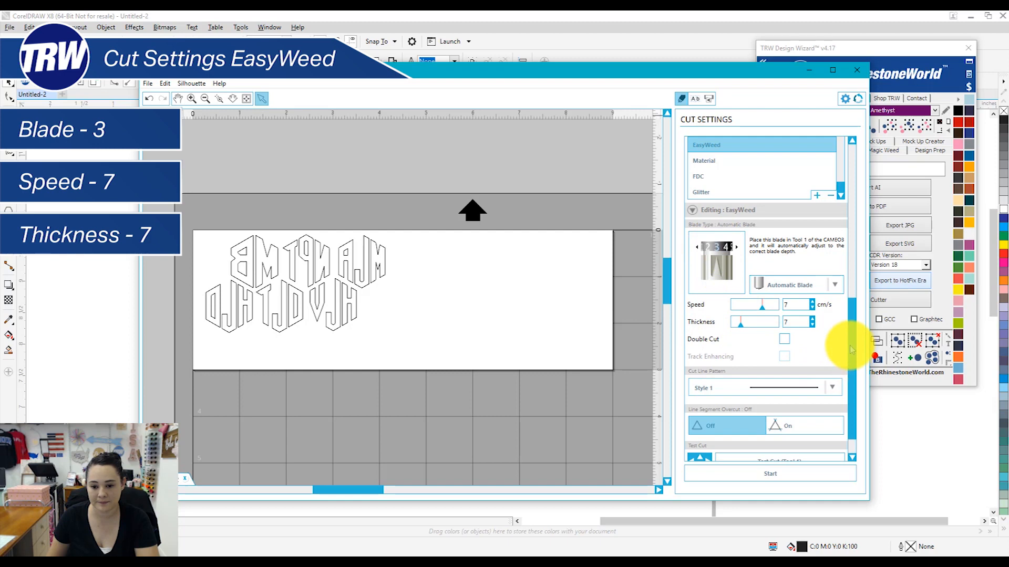
scroll(851, 354, "down", 2)
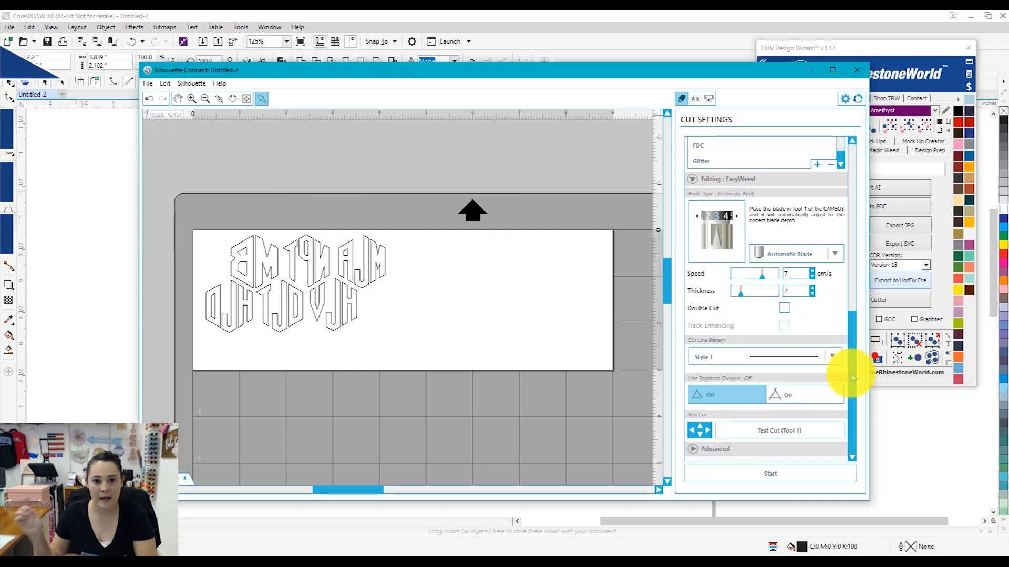